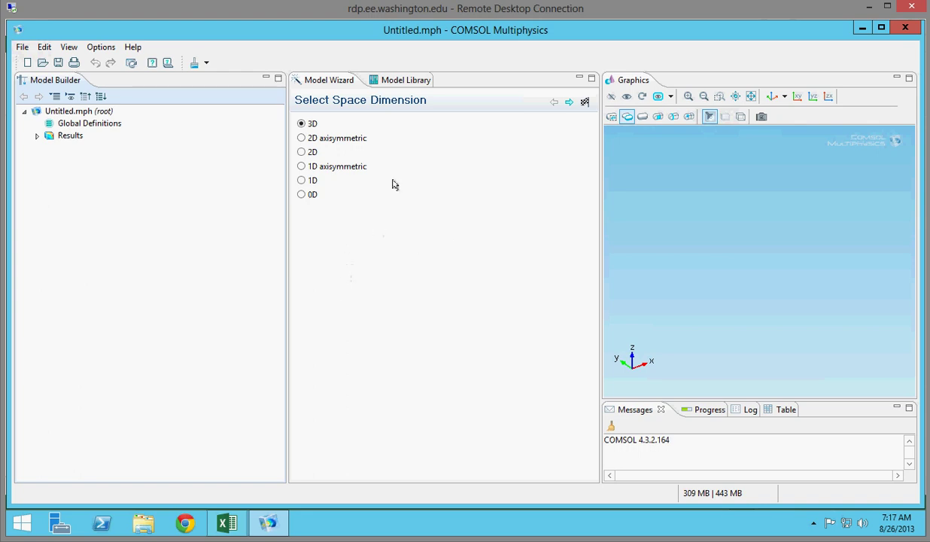
Save the untitled model on the Desktop as a COMSOL model file named Comsol Lab2
click(22, 47)
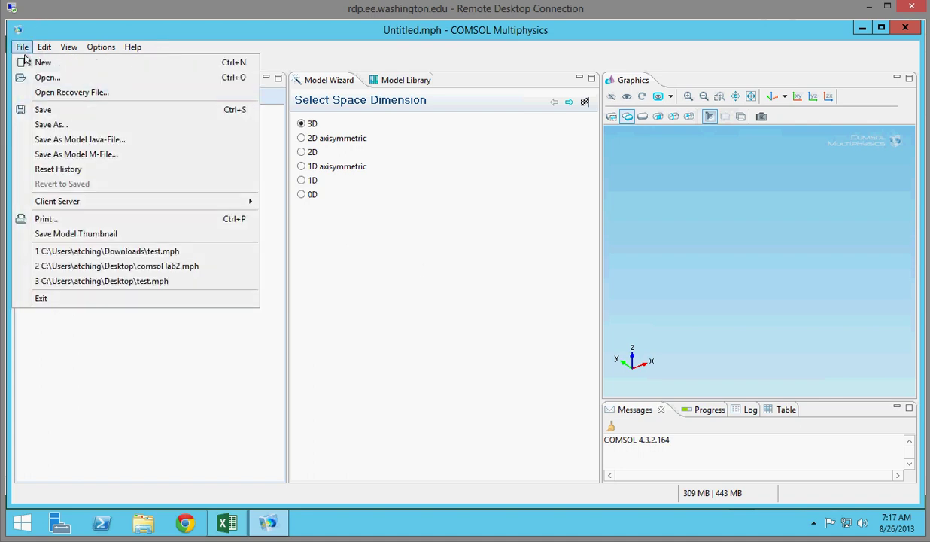
click(46, 107)
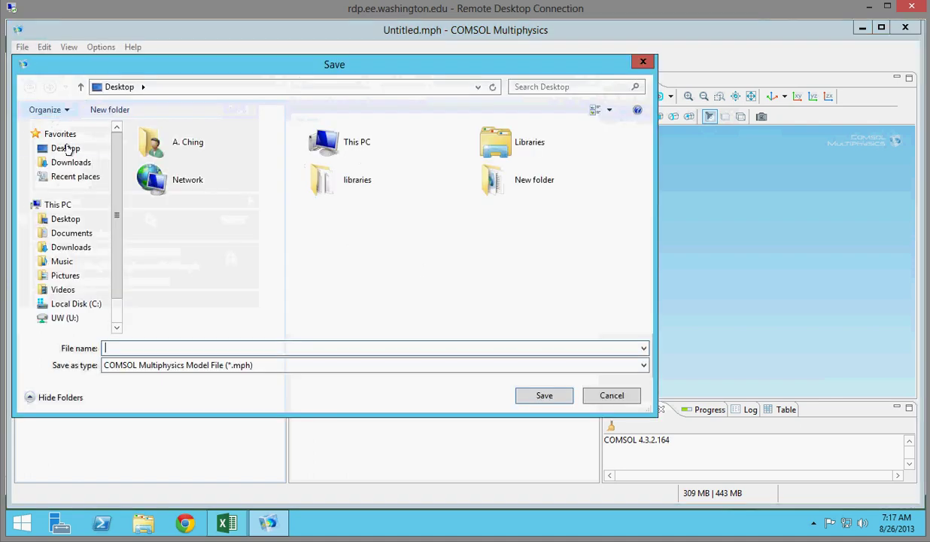
click(65, 148)
click(154, 347)
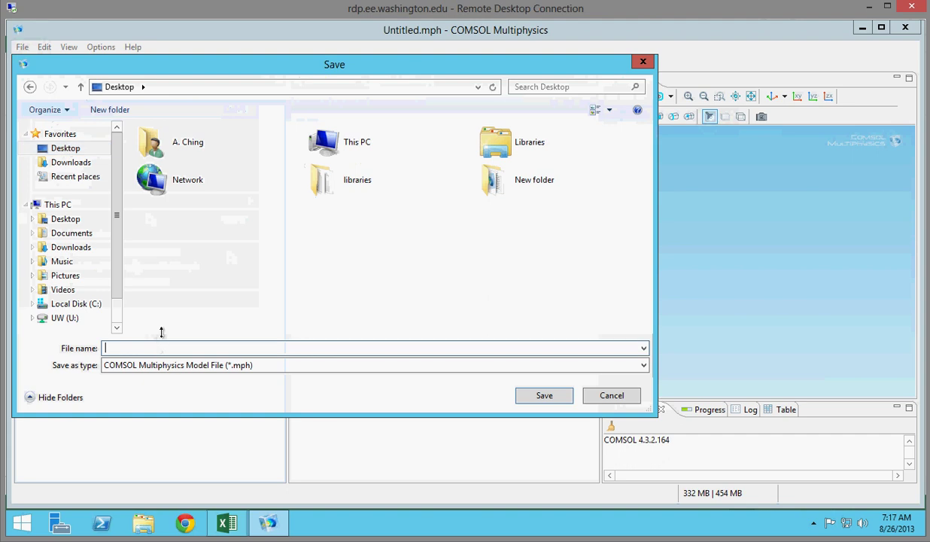
text(Comsol Lab2)
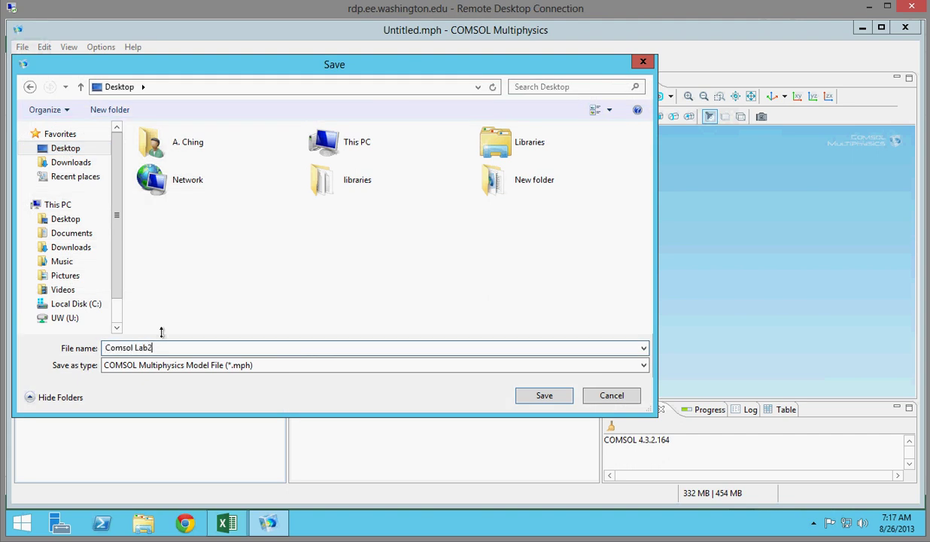
key(Return)
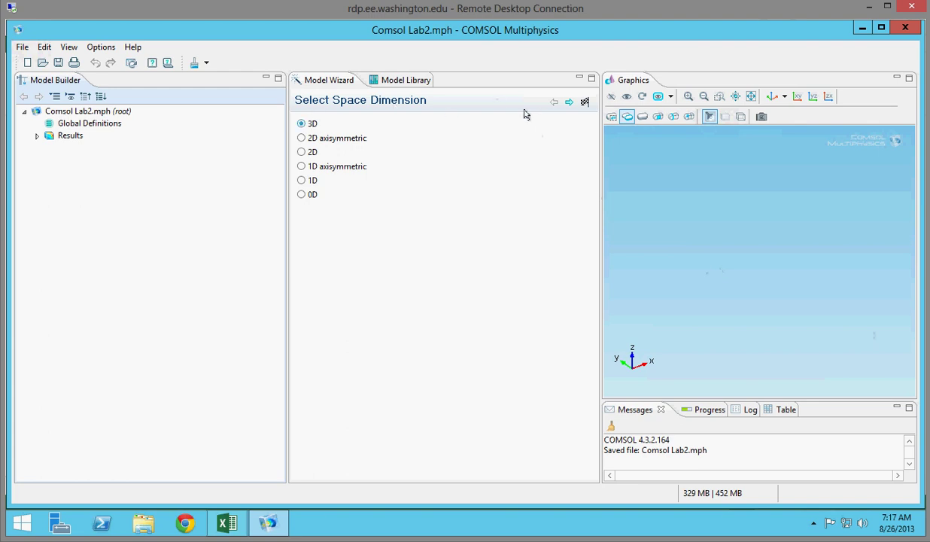
Set up the model with 3D space, Heat Transfer in Solids physics and a Stationary study
click(568, 102)
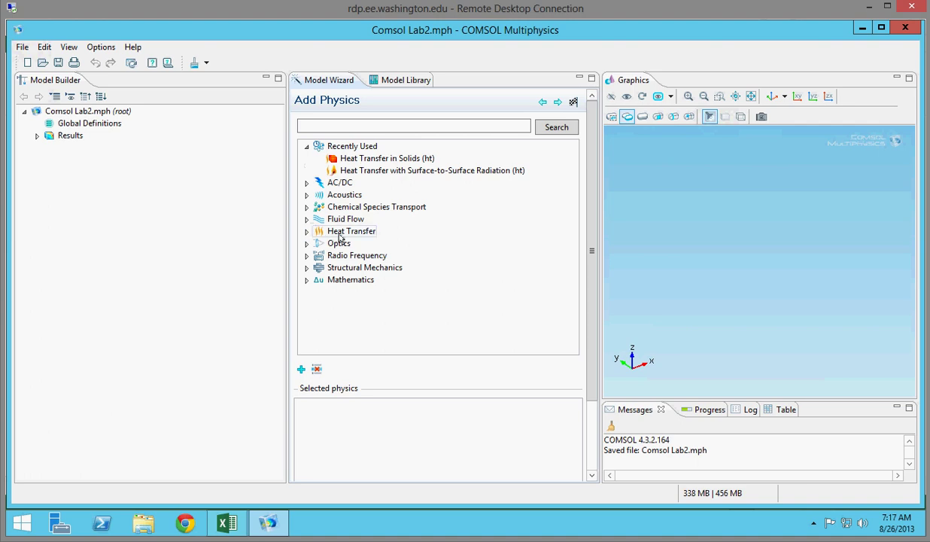
click(306, 231)
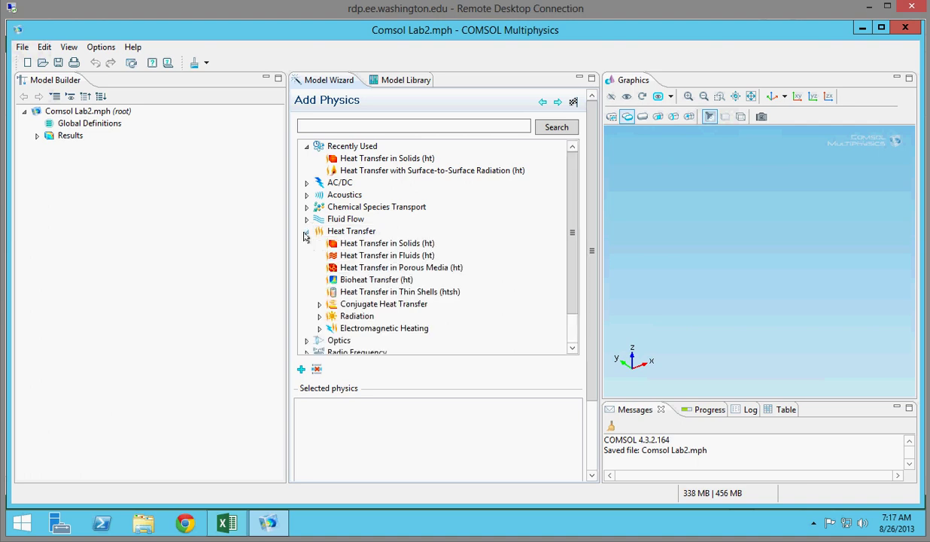
click(406, 243)
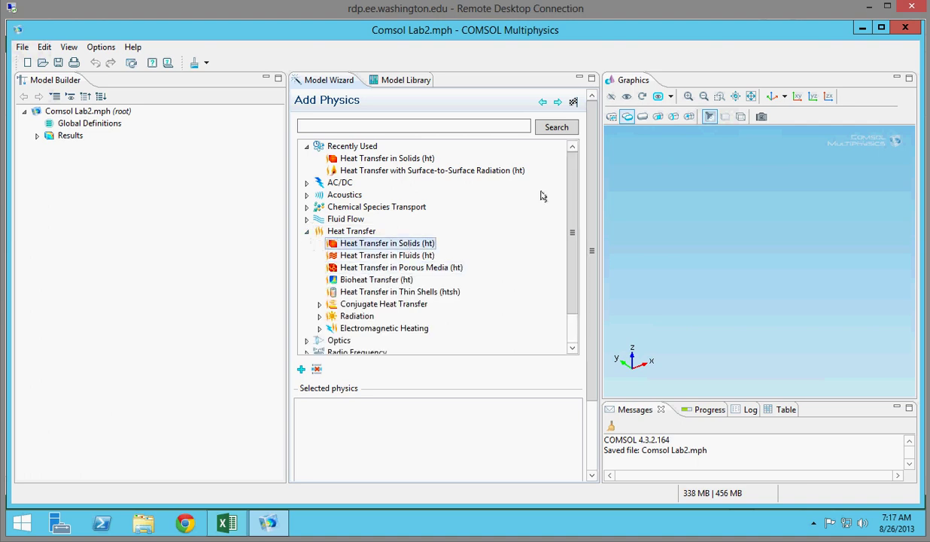
click(558, 101)
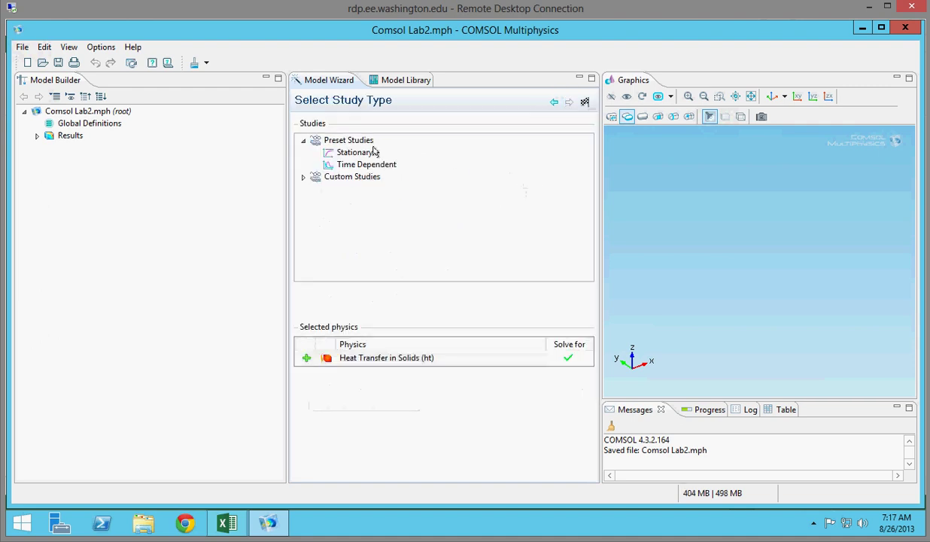
click(348, 153)
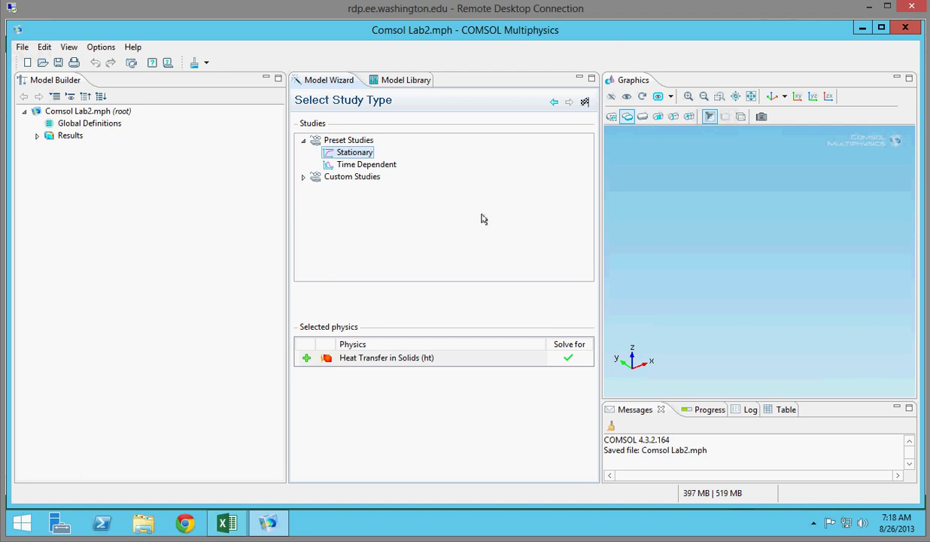
click(583, 102)
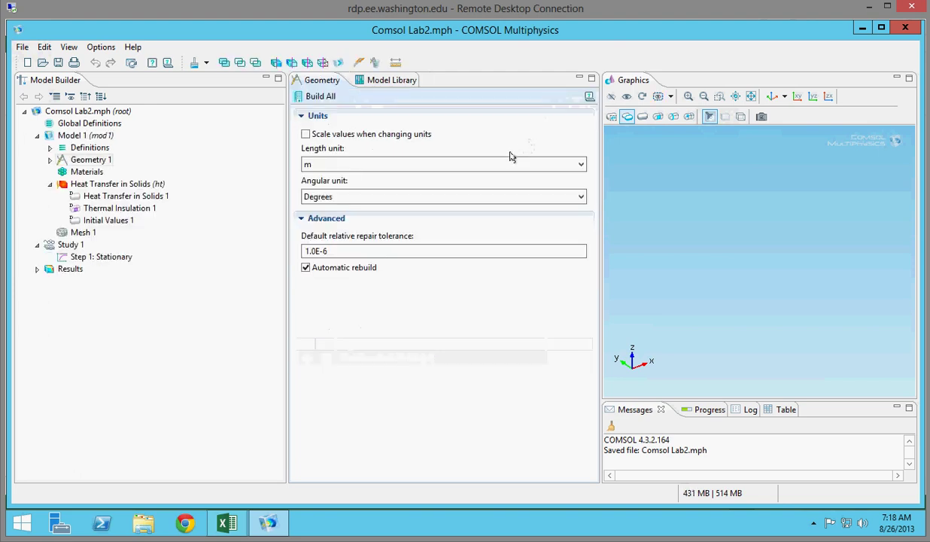
Set the geometry's length unit to inches and add a block to Geometry 1
click(501, 168)
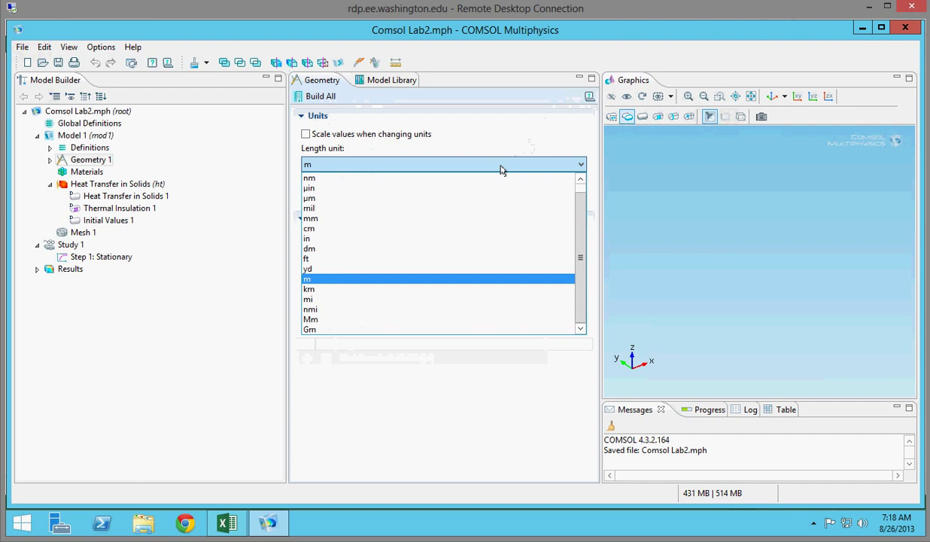
click(310, 239)
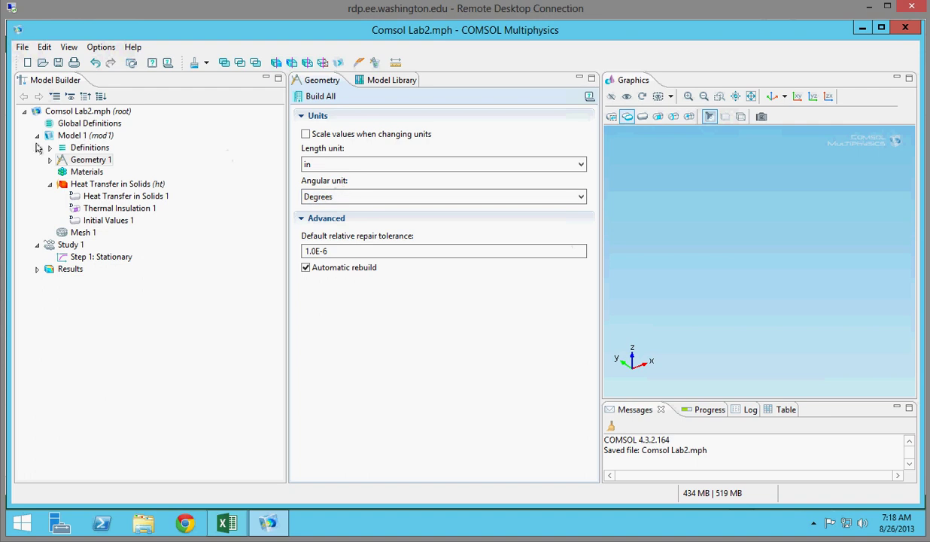
right_click(87, 161)
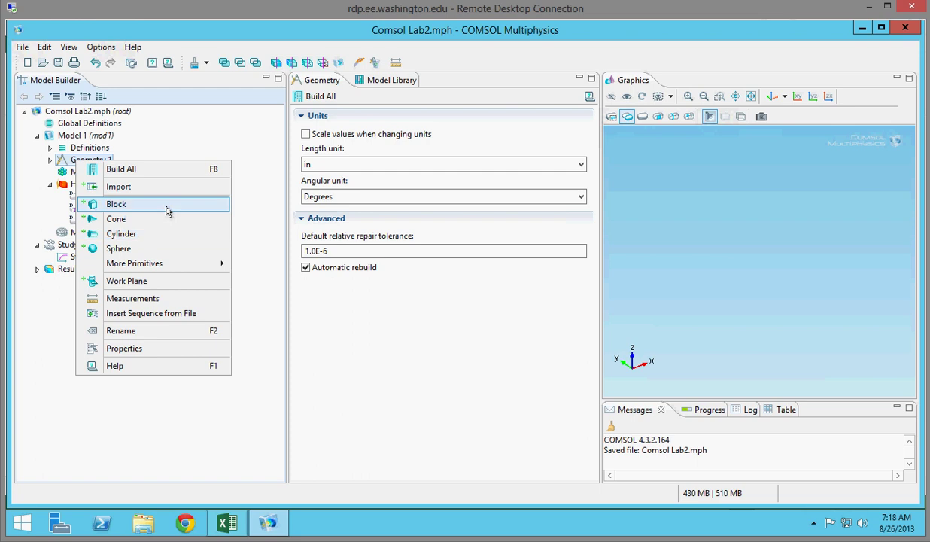
click(128, 204)
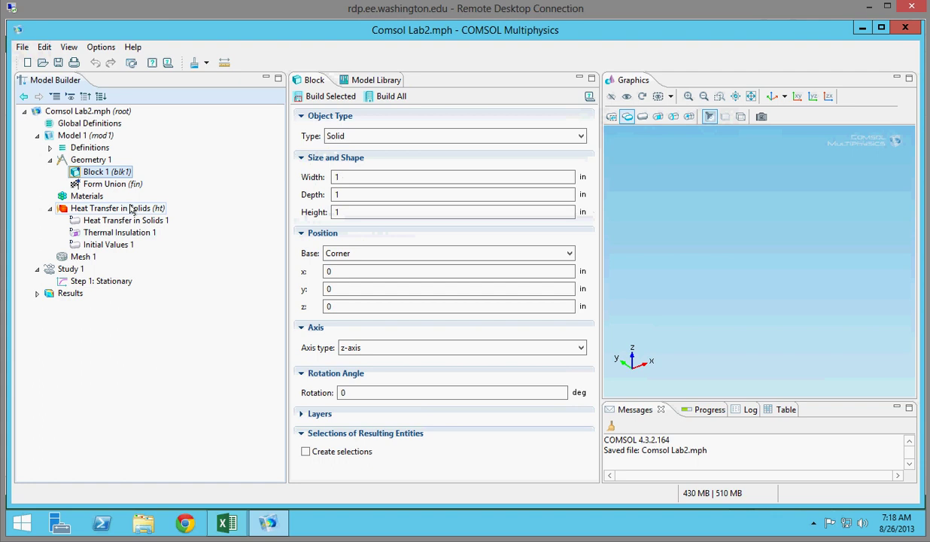
Size the block to 0.501 in width, 0.499 in depth and 11.25 in height, and build all the geometry
click(402, 176)
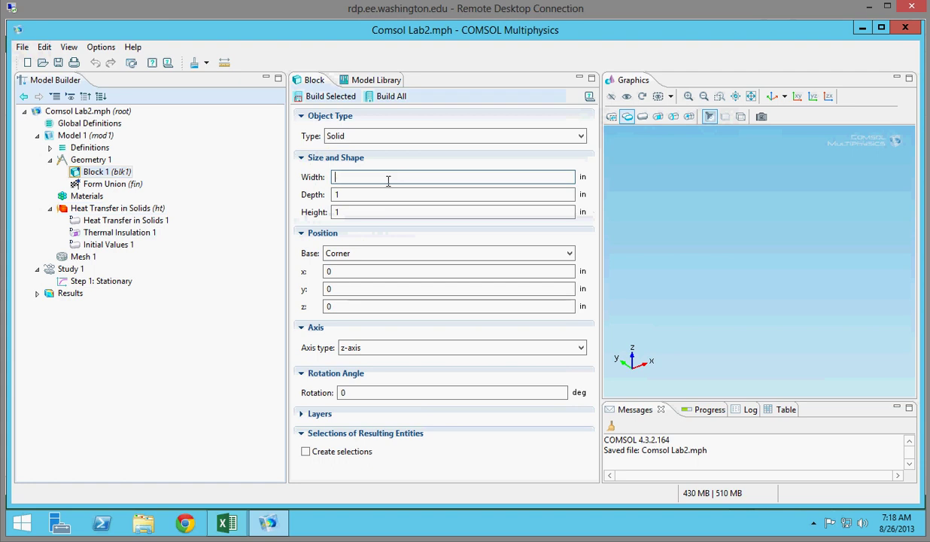
text(0.501)
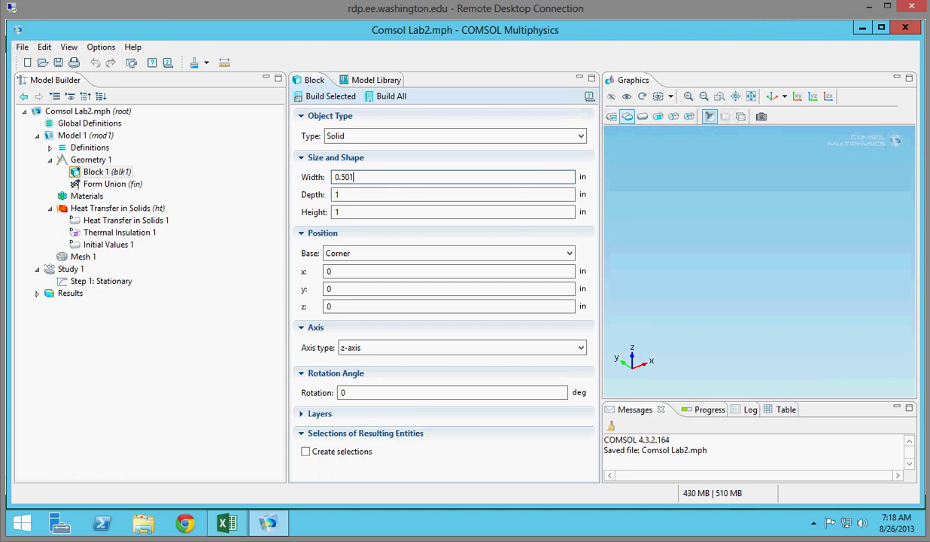
click(347, 193)
drag(347, 194, 331, 192)
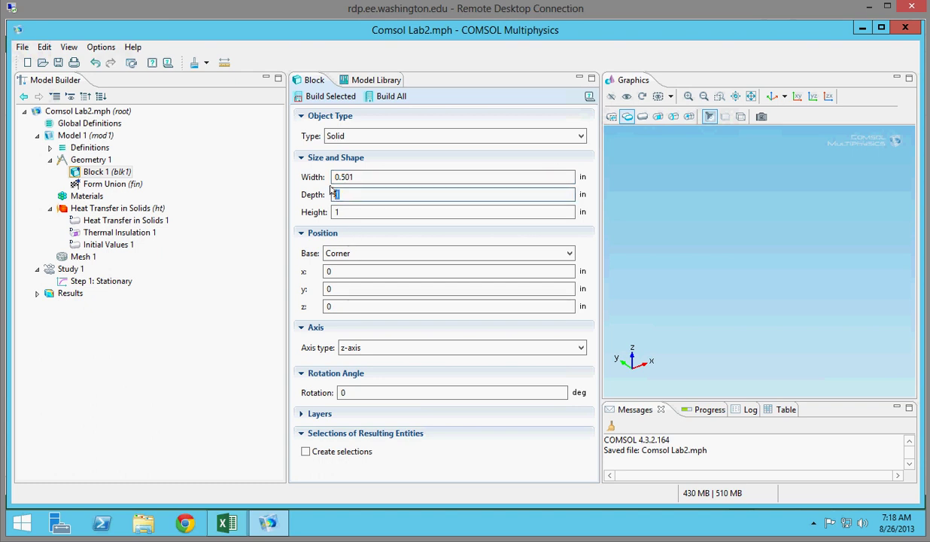
text(0.499)
click(384, 212)
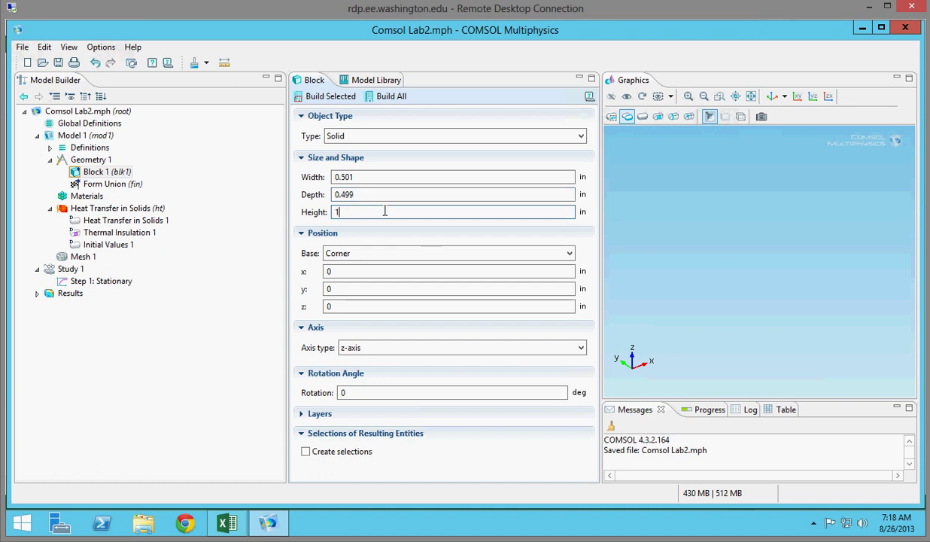
text(1.25)
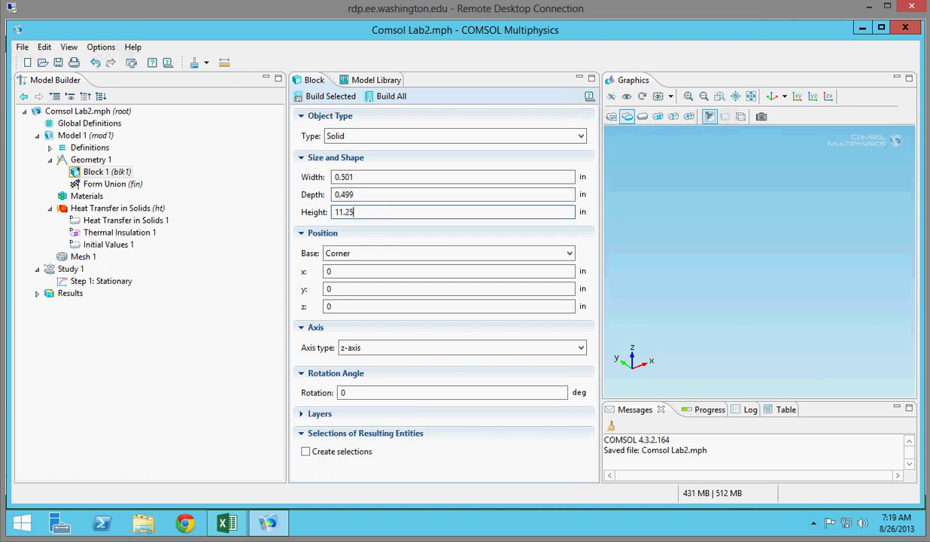
click(229, 131)
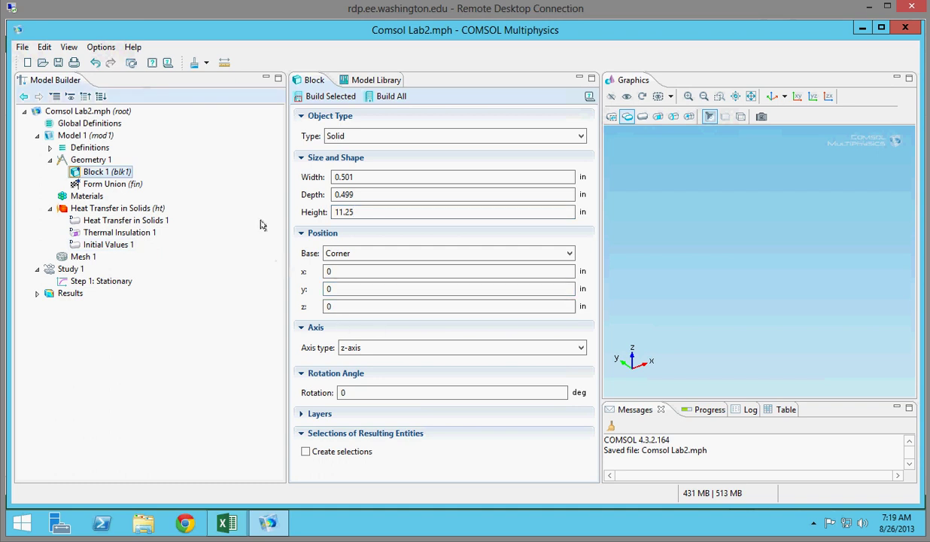
click(404, 98)
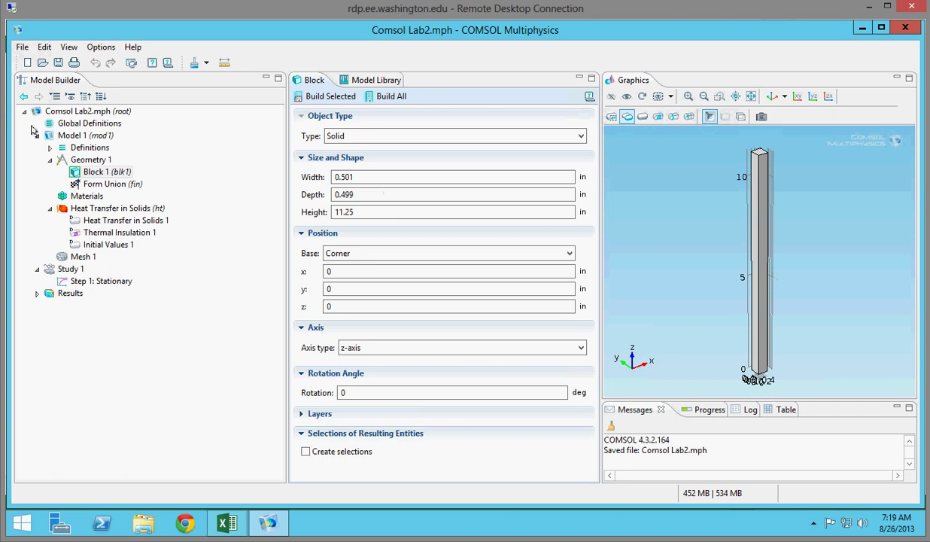
Add a new blank material to the model and set its density to 8933 kg/m³
click(76, 197)
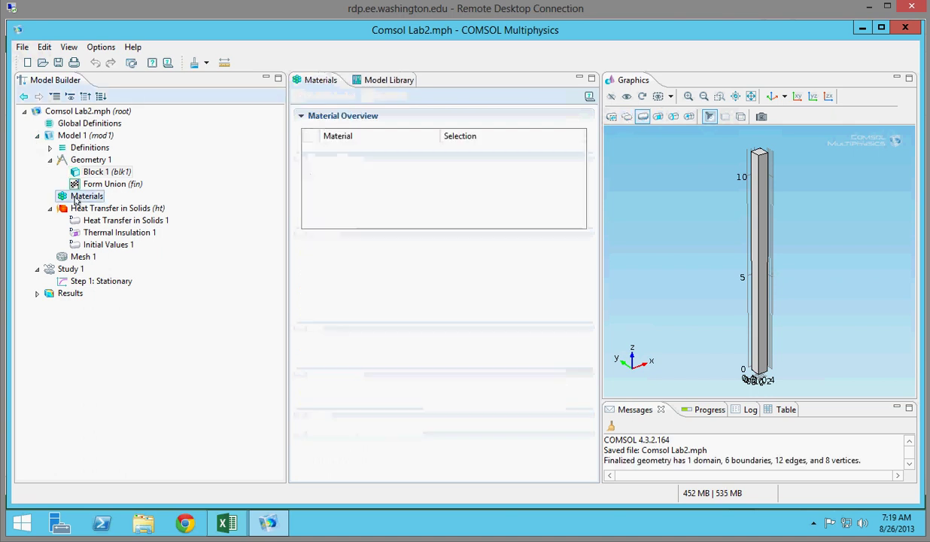
right_click(87, 202)
click(96, 207)
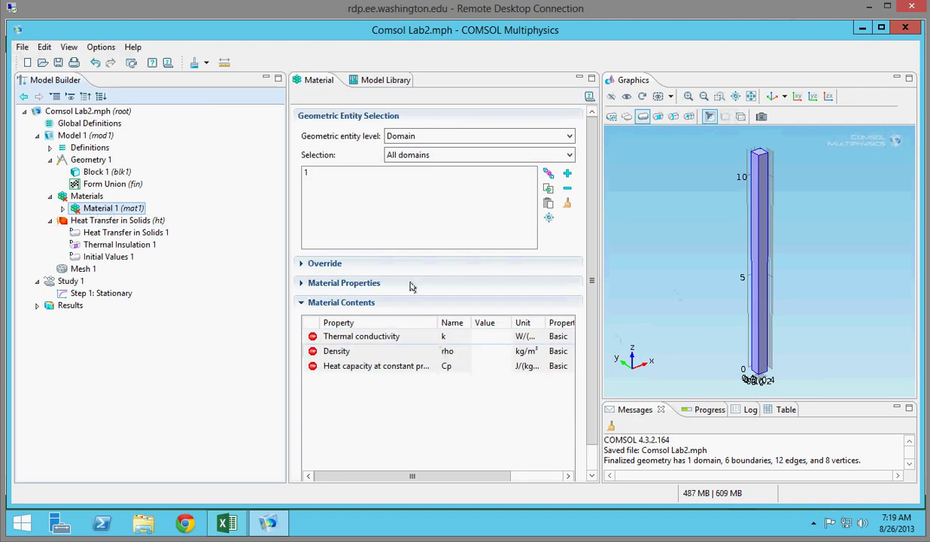
click(483, 352)
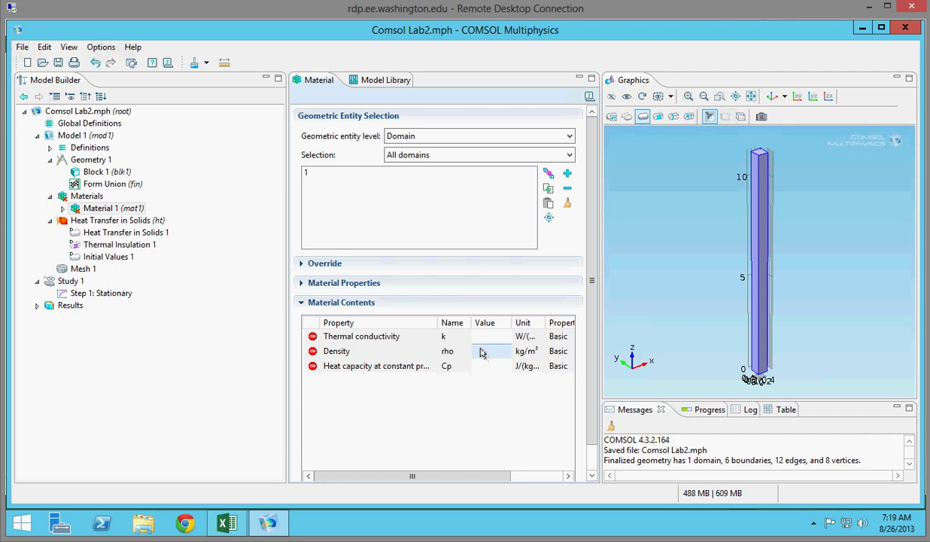
text(8933)
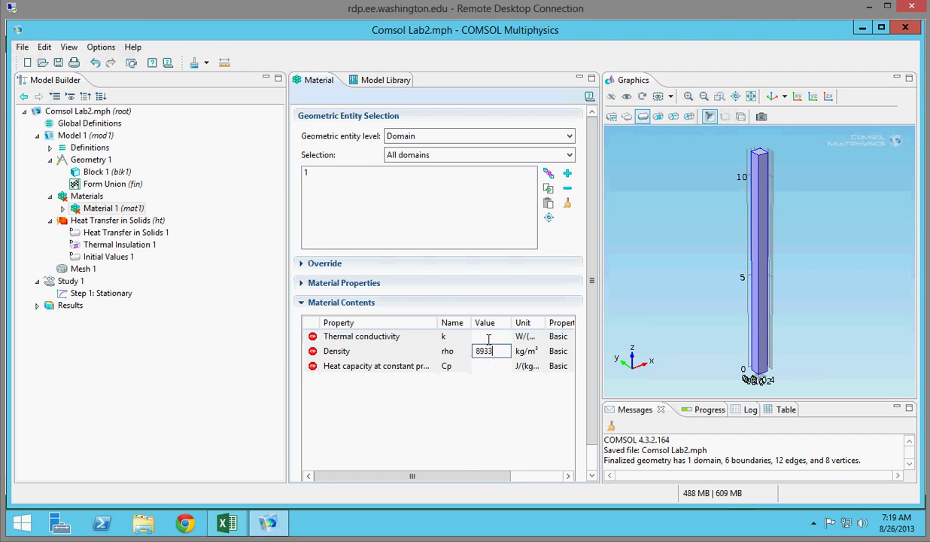
Copy copper's thermal conductivity, 405.5, from the Lab Data workbook in Excel into the thermal conductivity of the COMSOL material
click(486, 338)
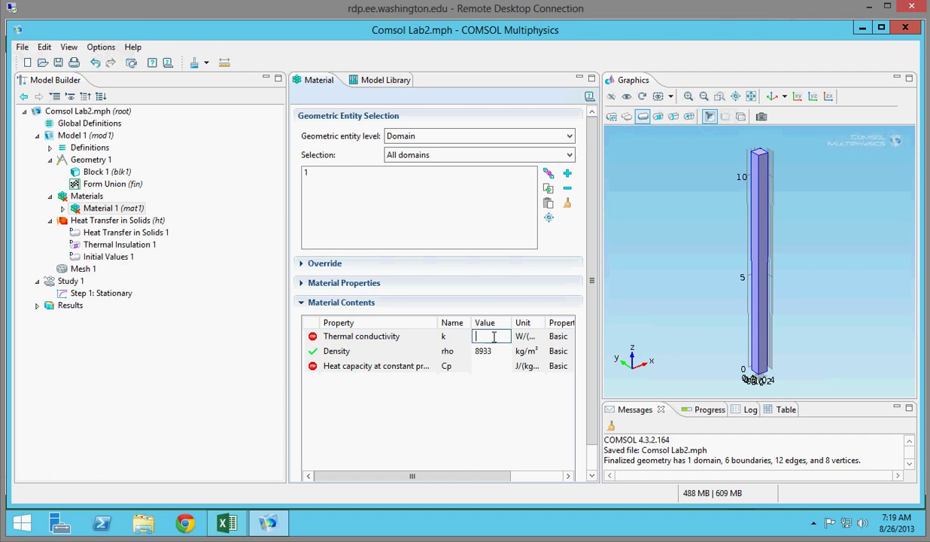
click(227, 522)
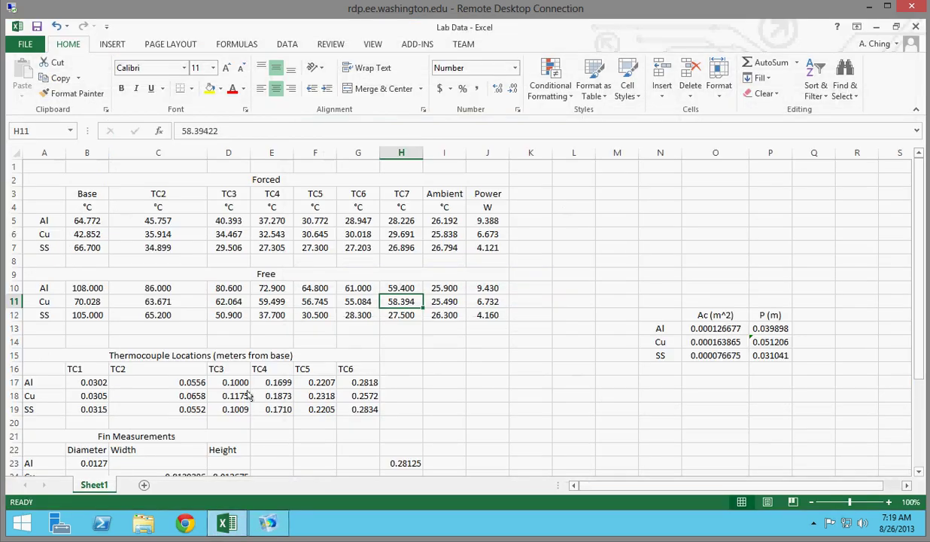
click(161, 396)
scroll(162, 397, down, 1)
scroll(163, 393, down, 6)
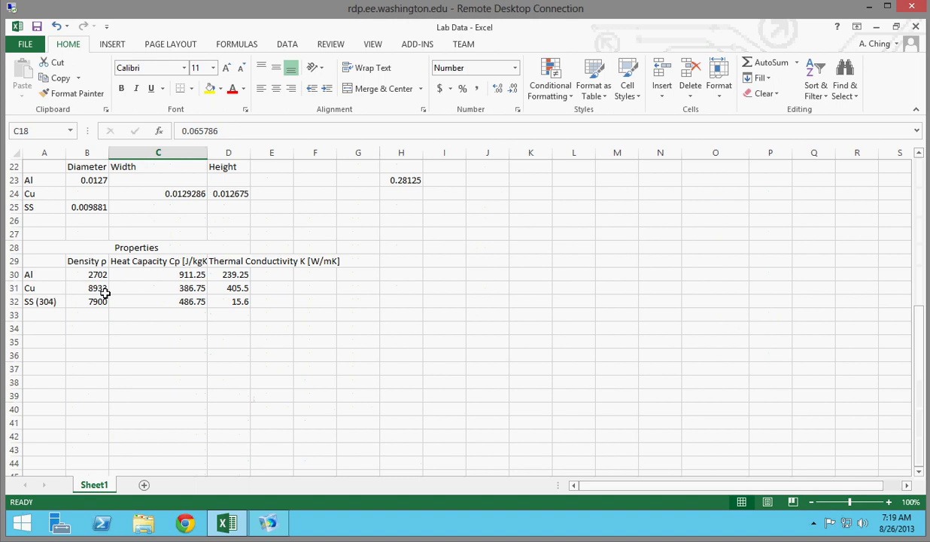
click(237, 289)
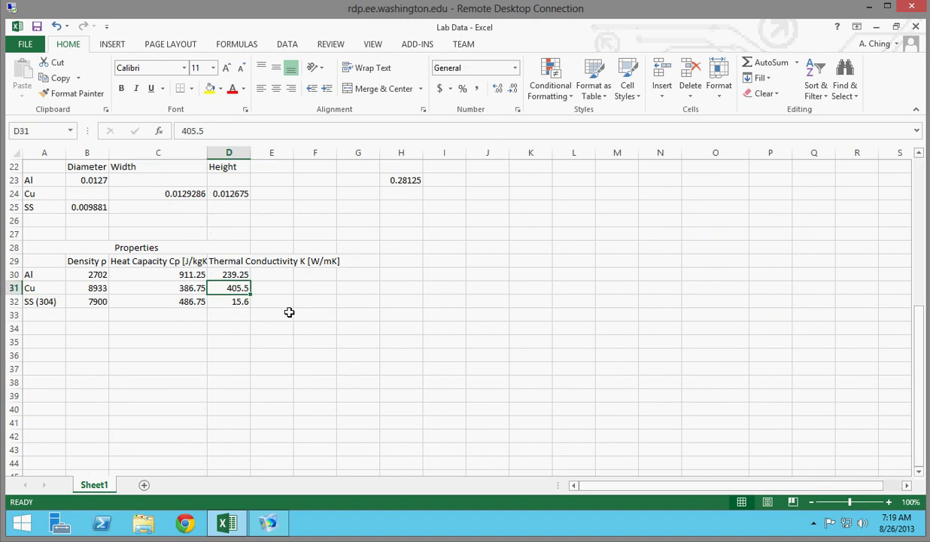
key(ctrl+c)
click(269, 523)
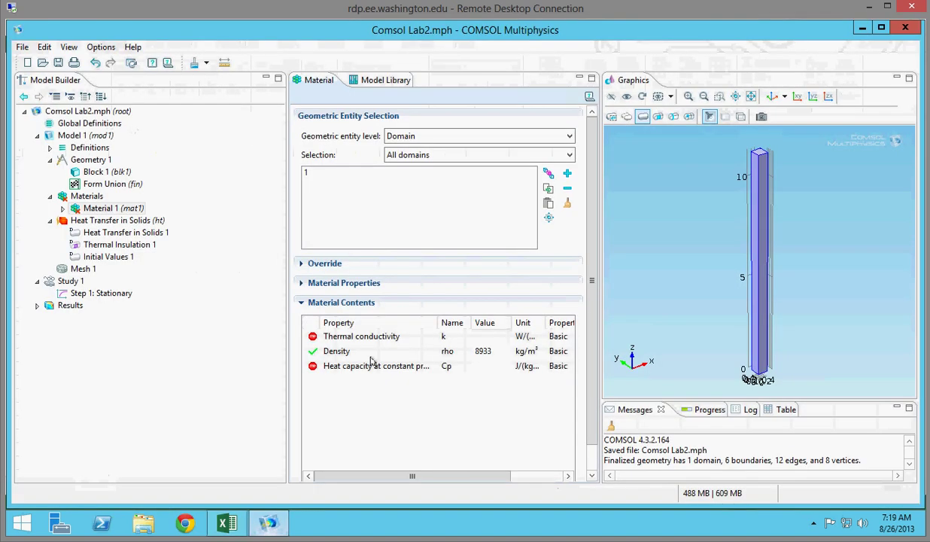
click(488, 337)
key(ctrl+v)
Copy copper's heat capacity, 386.75, from the Excel workbook into the COMSOL material's heat capacity at constant pressure
click(226, 523)
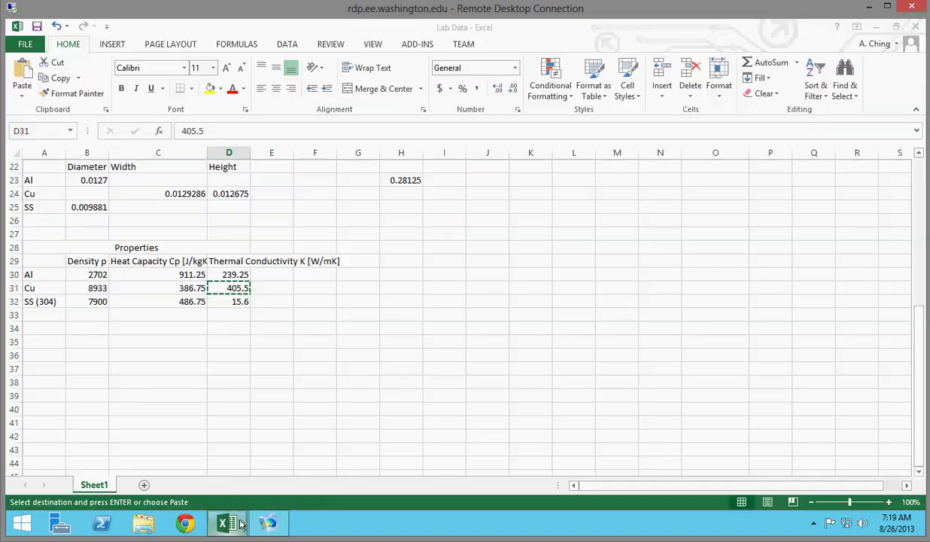
click(174, 292)
key(Escape)
key(ctrl+c)
click(270, 521)
click(486, 365)
key(ctrl+v)
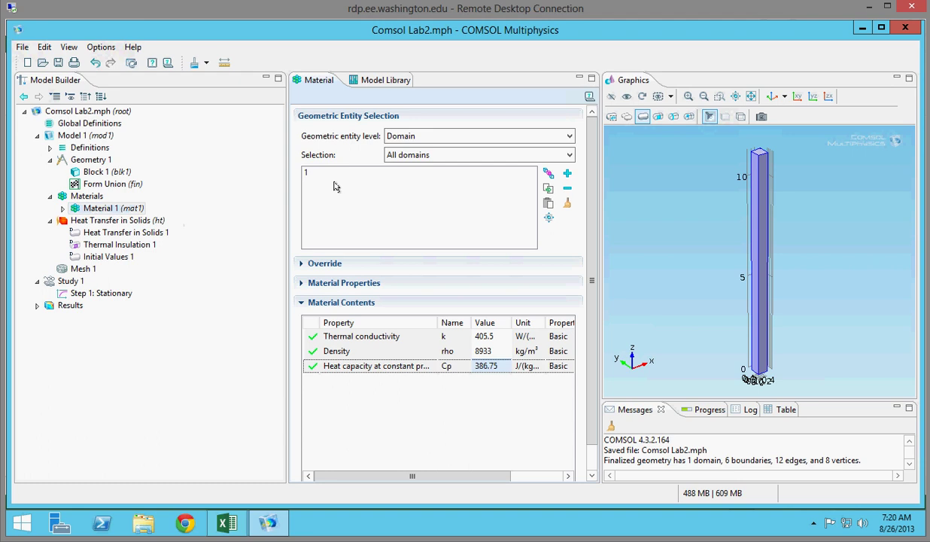
Highlight domain 1 in the material's selection and examine the block from another angle
click(332, 172)
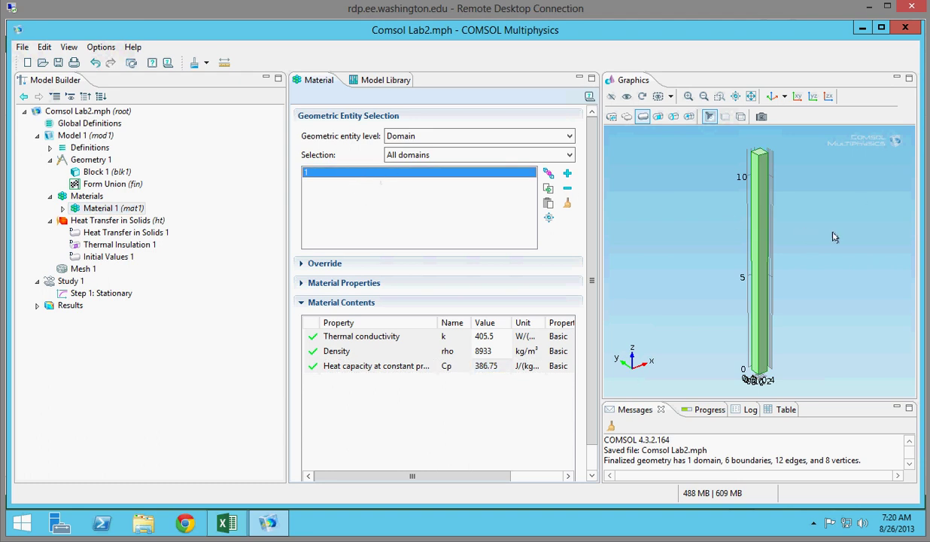
drag(806, 229, 640, 250)
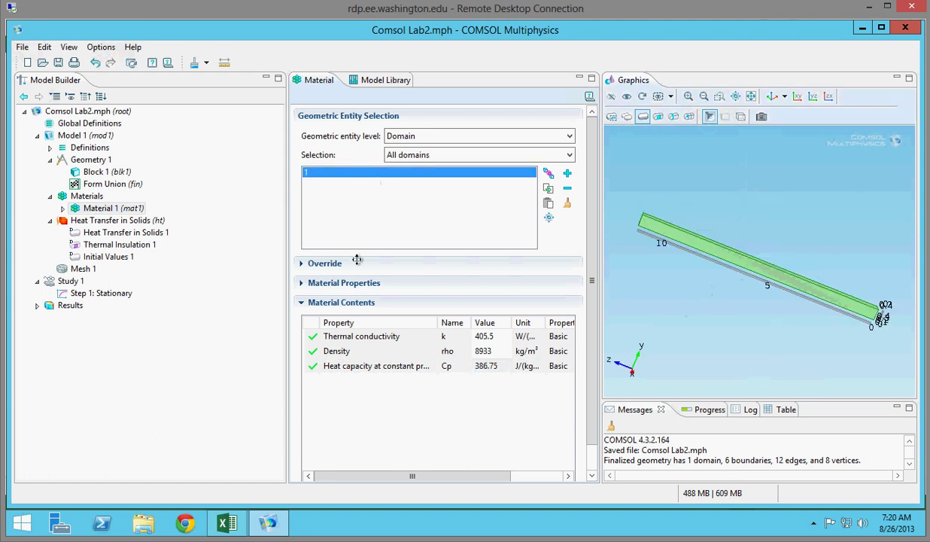
Open the Initial Values 1 temperature for editing and switch to Excel to find copper's free-convection ambient temperature in the Lab Data workbook
click(94, 221)
click(101, 258)
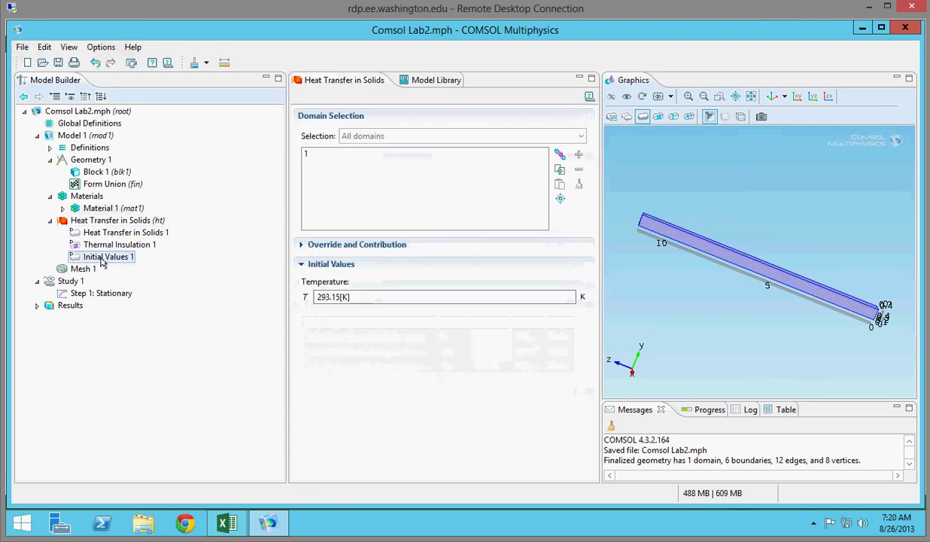
click(367, 297)
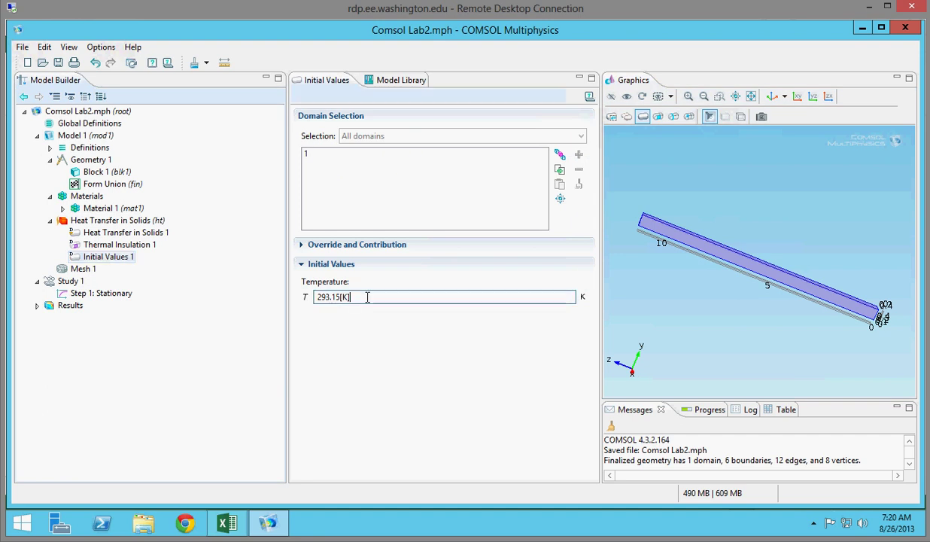
click(227, 523)
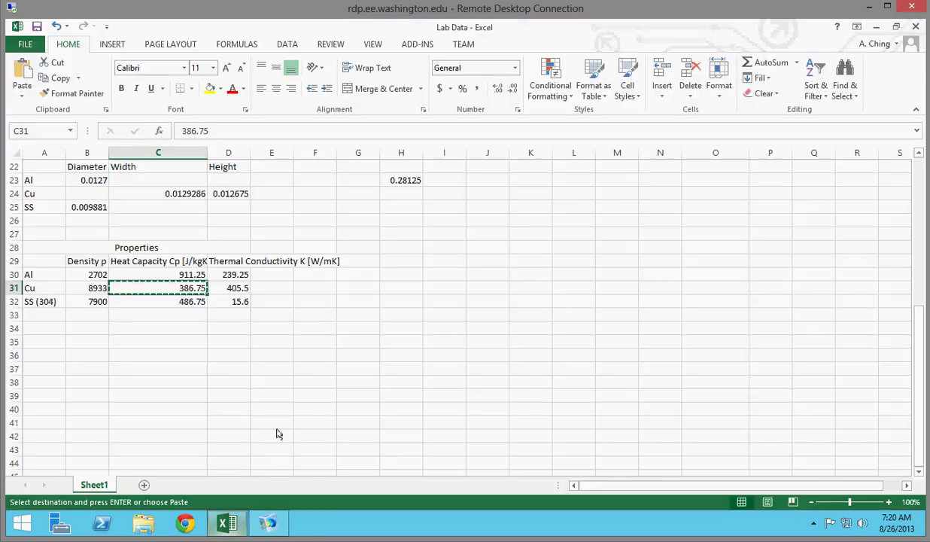
click(315, 306)
scroll(314, 305, up, 3)
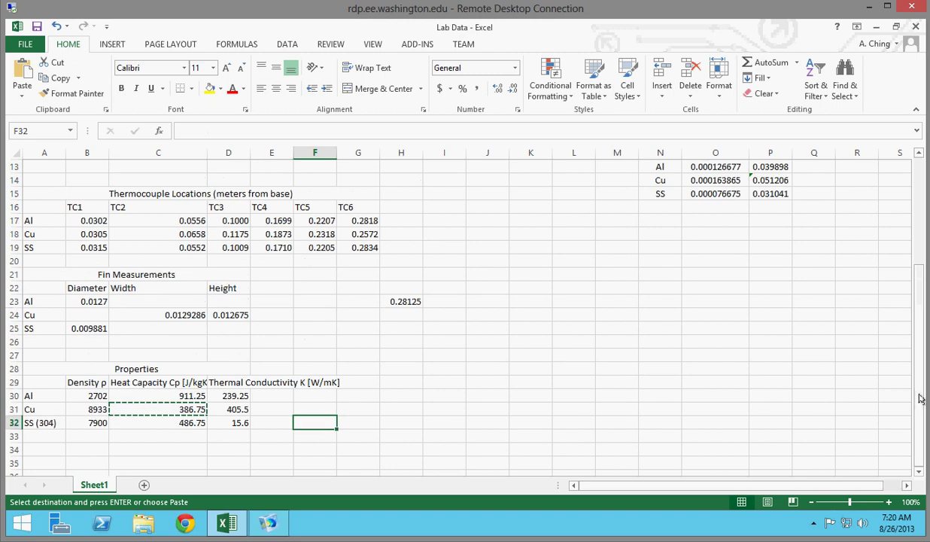
mouse_move(921, 398)
mouse_down()
mouse_move(921, 287)
mouse_move(920, 387)
mouse_up()
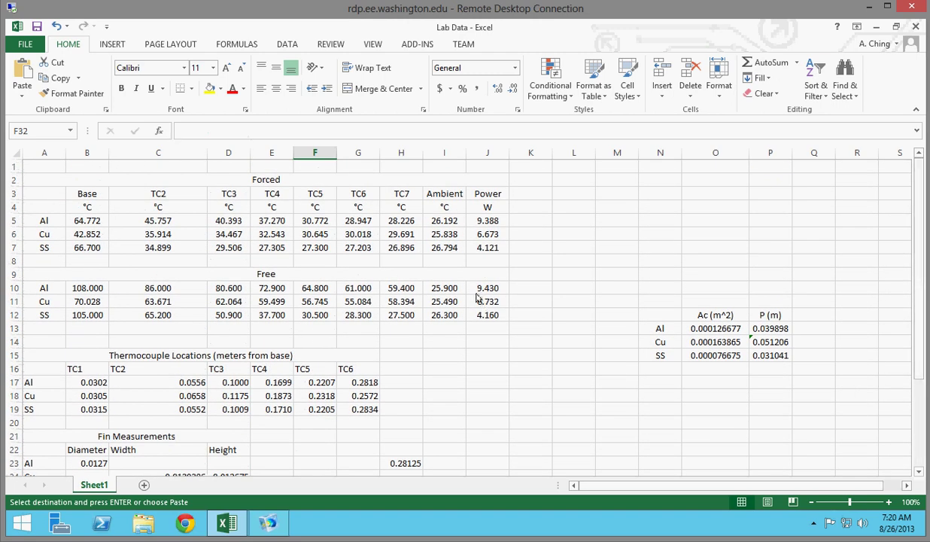
click(445, 301)
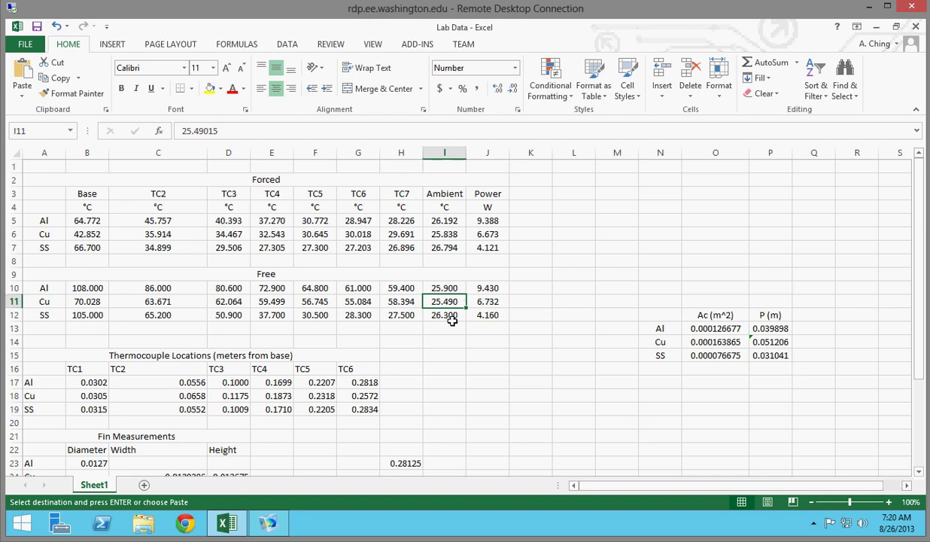
Convert copper's ambient temperature to kelvin in cell K20 of the worksheet with the formula =25.49+273
click(552, 424)
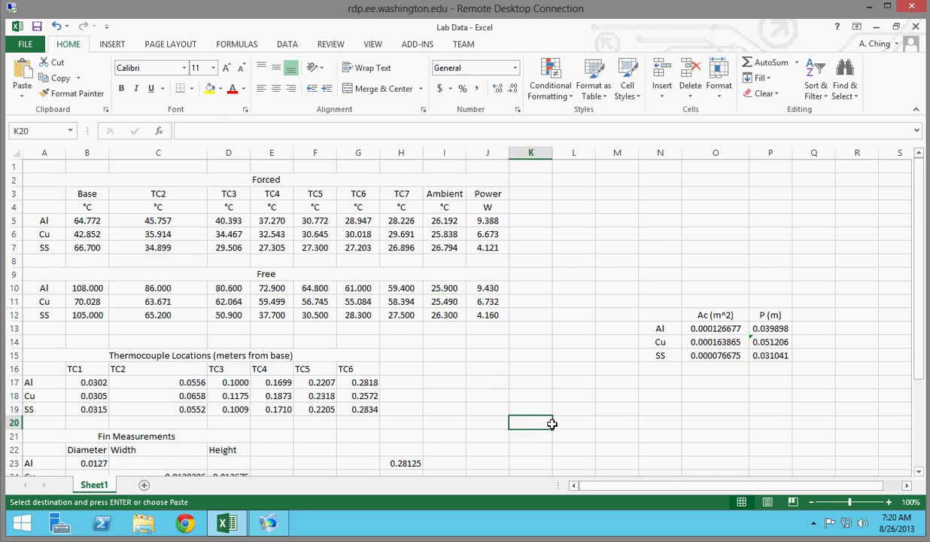
text(25.49+273)
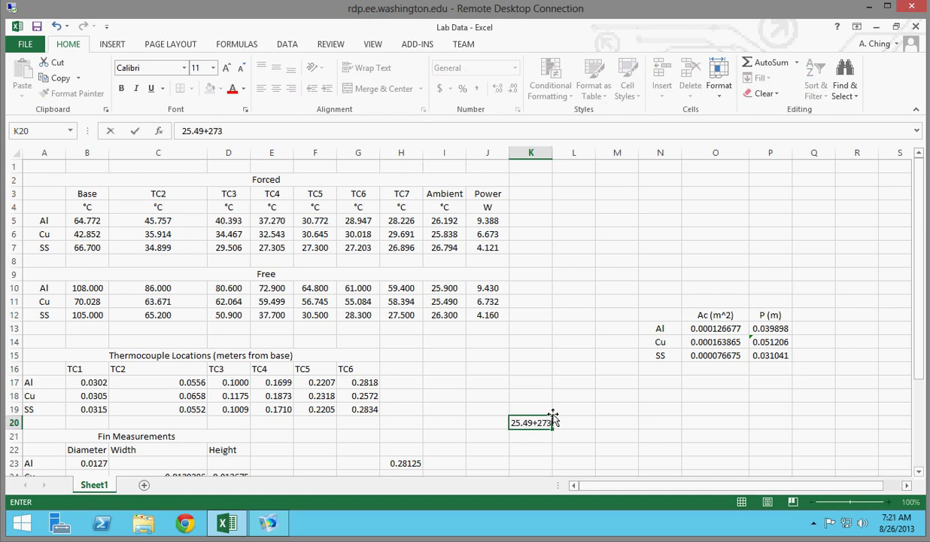
key(Home)
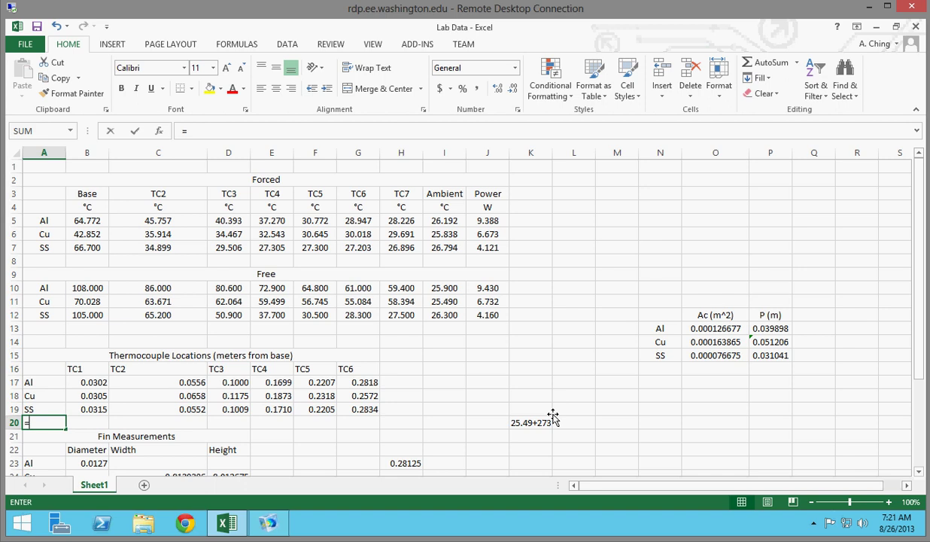
text(=)
key(Return)
click(550, 419)
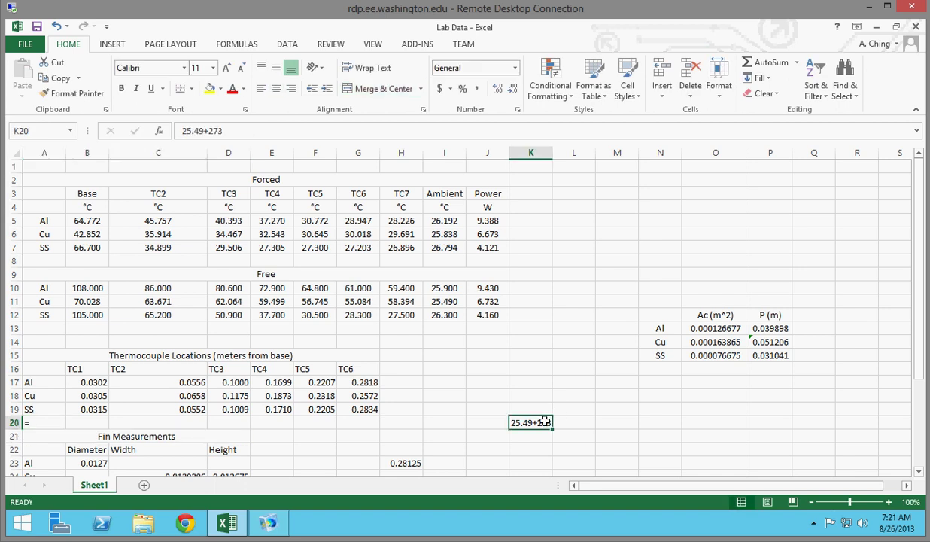
click(182, 130)
text(=)
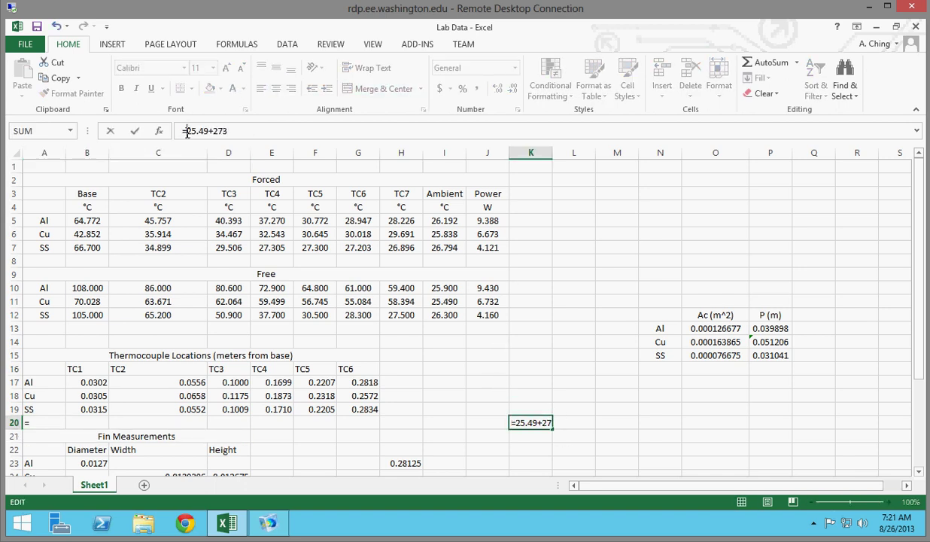
key(Return)
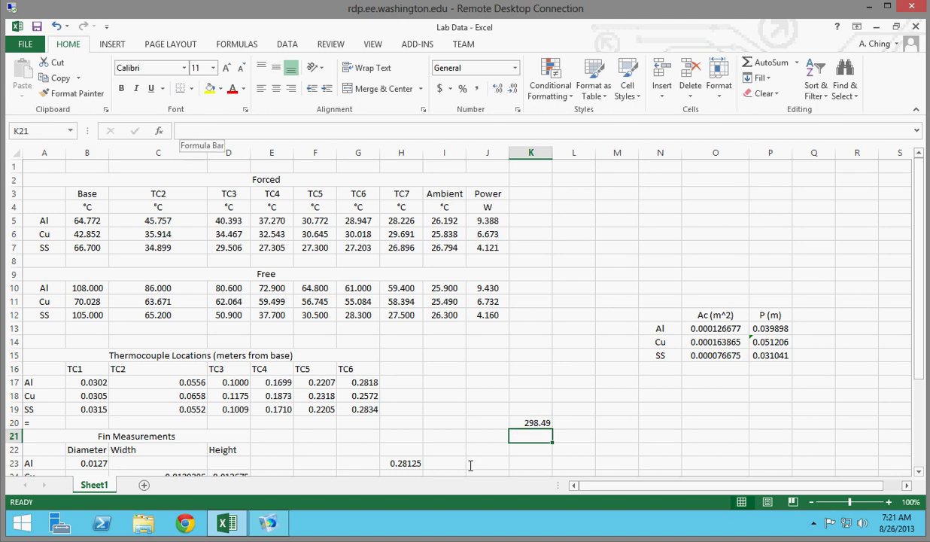
Switch back to COMSOL and set the initial temperature of the domain to 298.5[K]
click(511, 423)
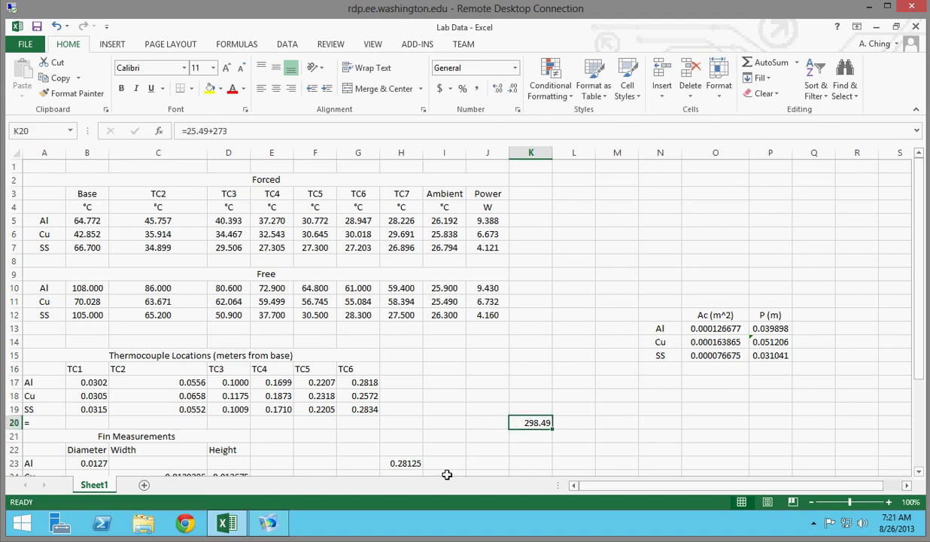
click(268, 523)
click(328, 297)
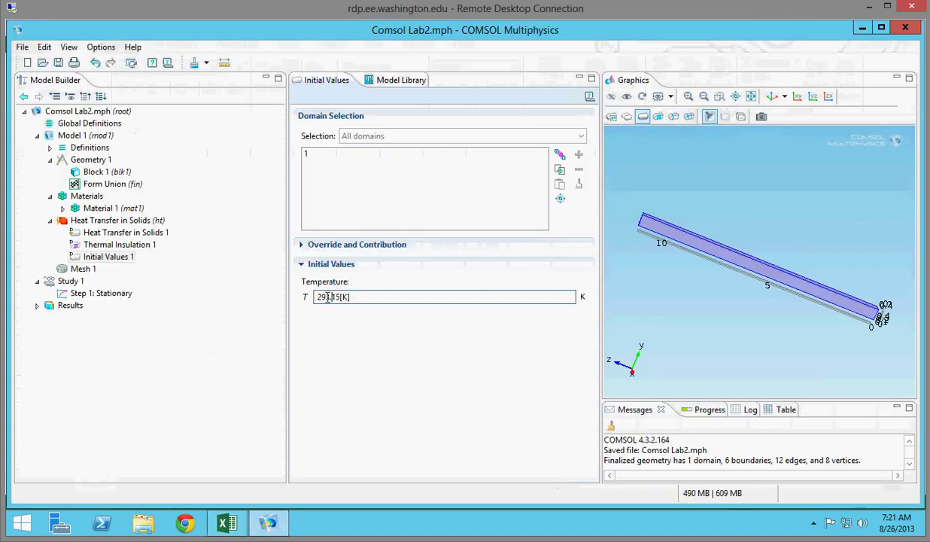
drag(342, 299, 342, 300)
text(8)
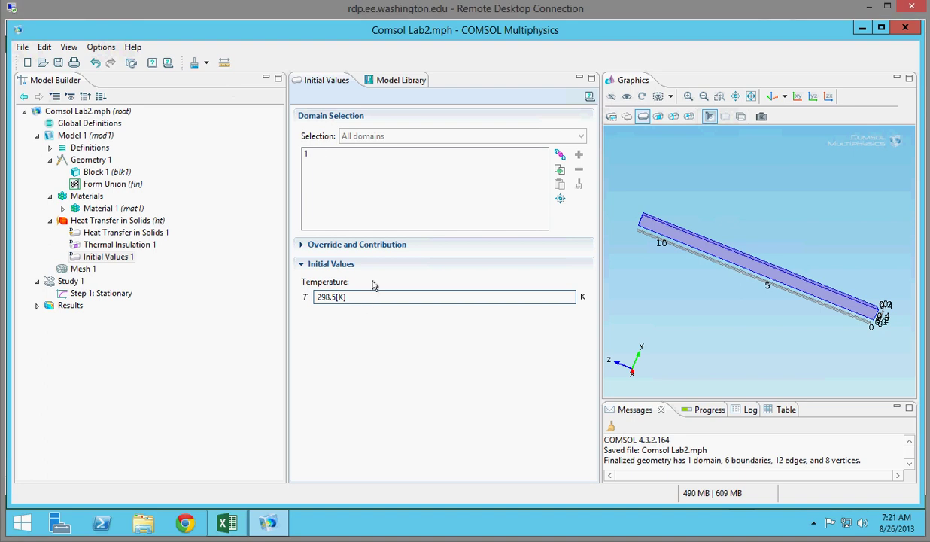
Add a Boundary Heat Source condition to the Heat Transfer in Solids physics
click(98, 221)
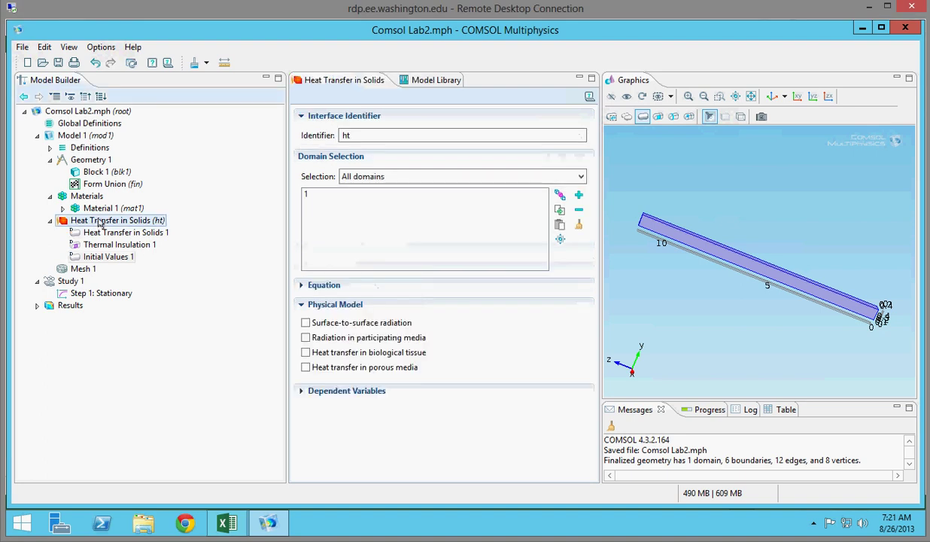
right_click(104, 224)
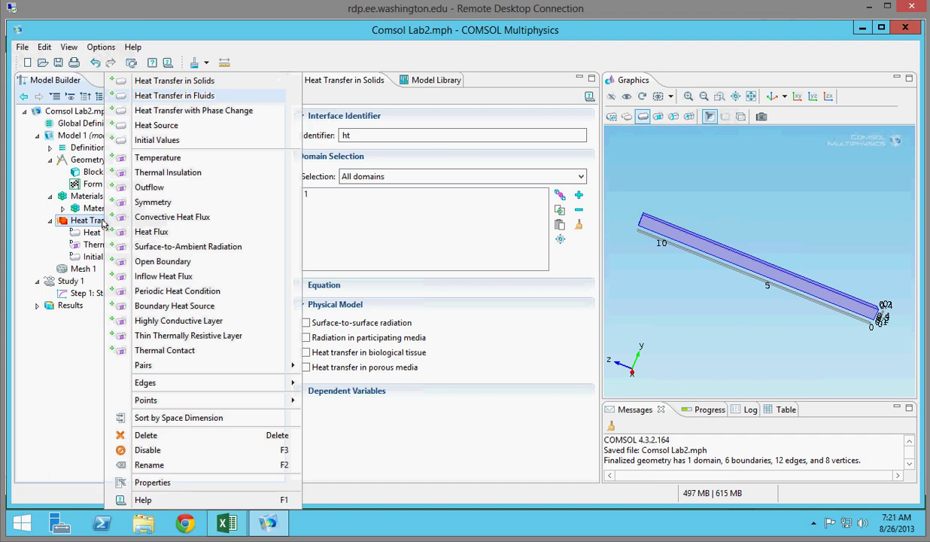
click(154, 307)
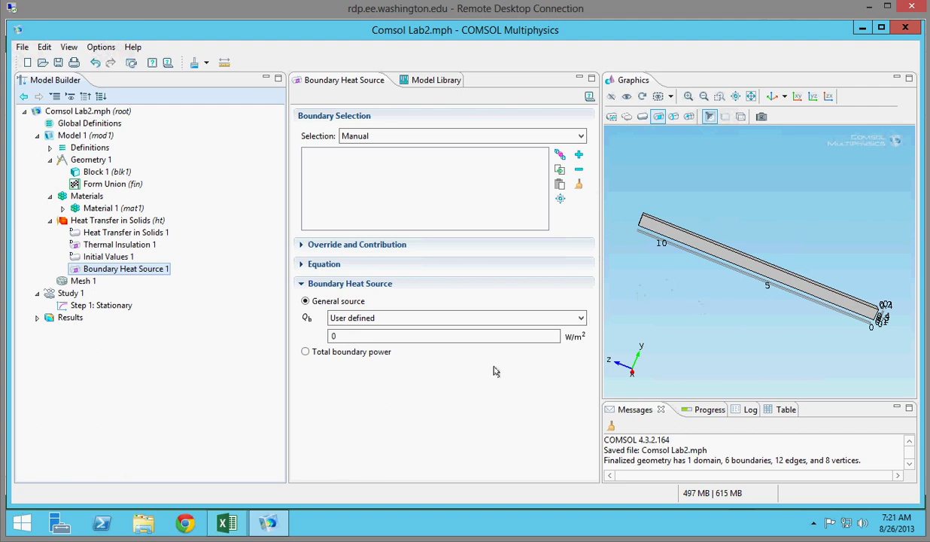
drag(668, 277, 714, 315)
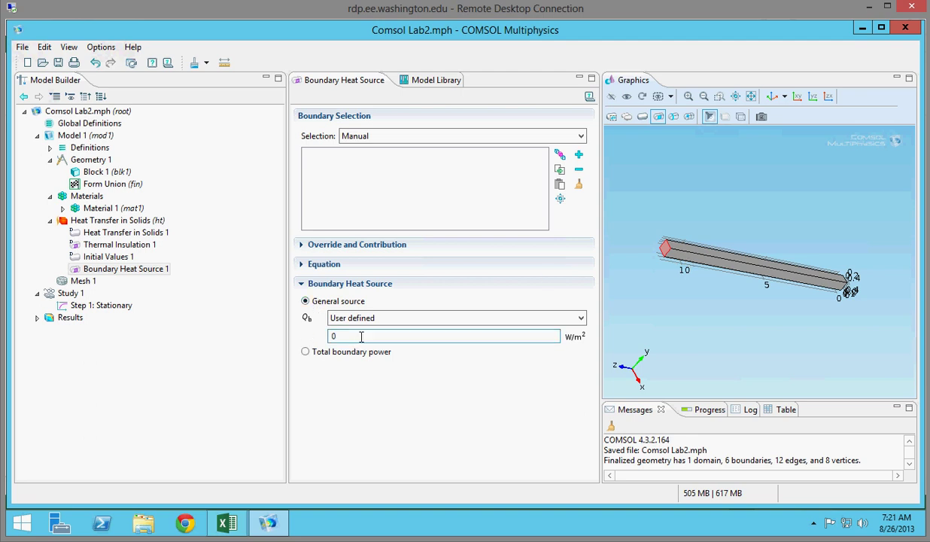
Set the heat source's total boundary power to 6.732 W, copper's free-convection power in the Excel workbook, and apply it to end face boundary 4
click(552, 314)
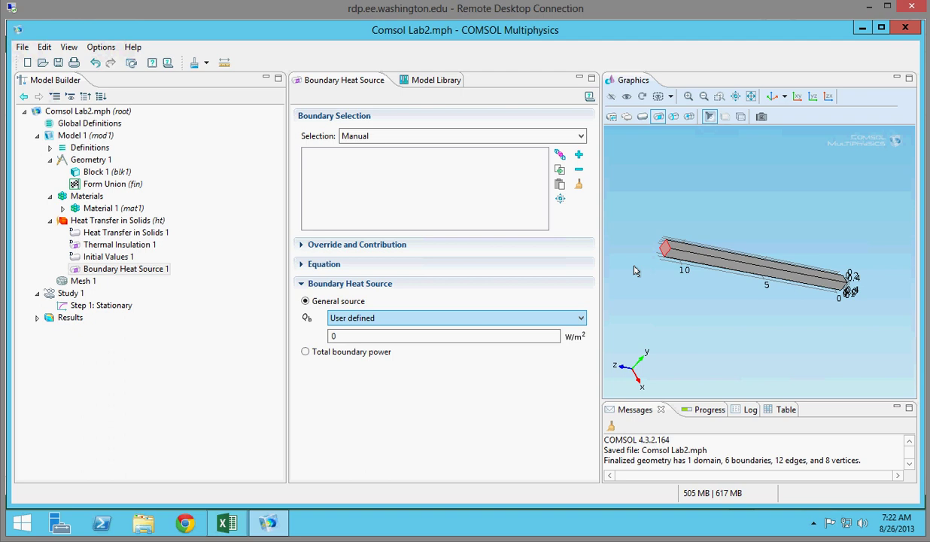
click(384, 316)
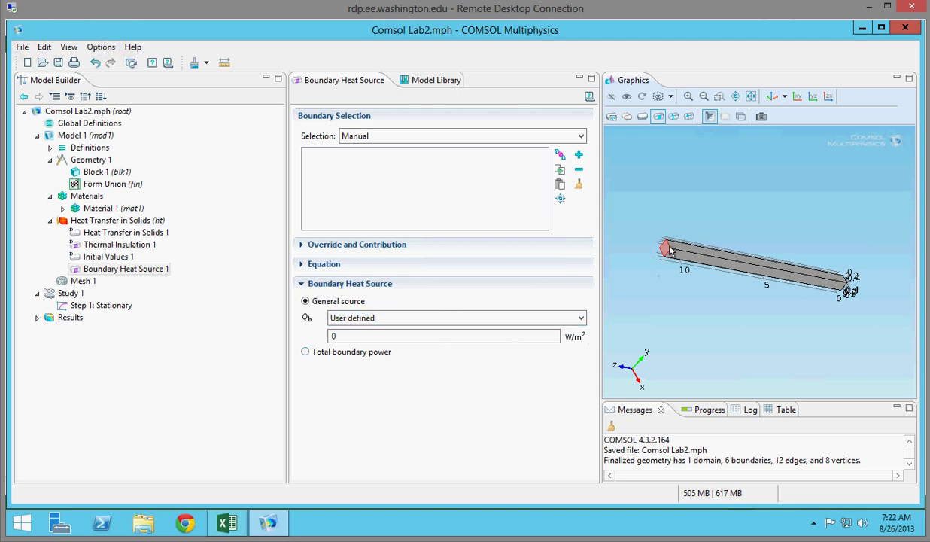
click(326, 352)
click(369, 339)
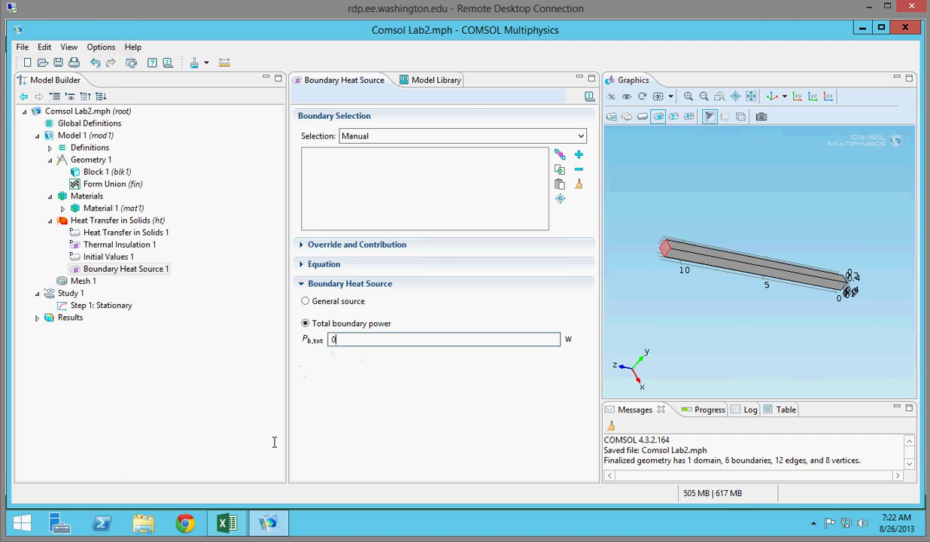
key(alt+Tab)
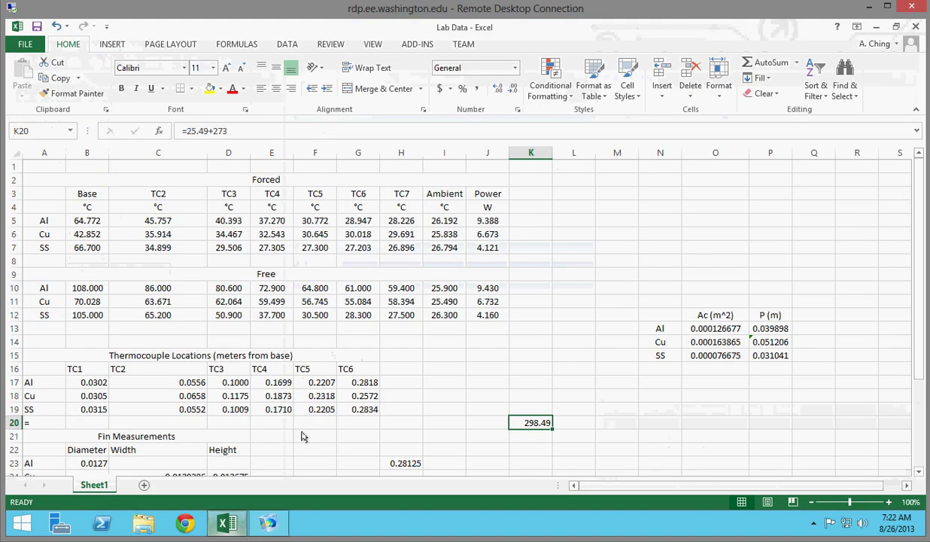
click(482, 301)
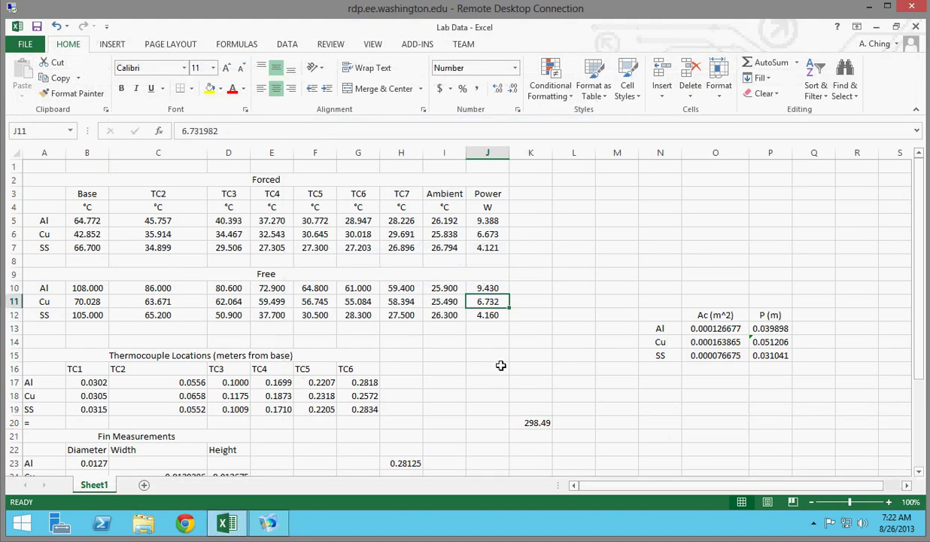
click(267, 521)
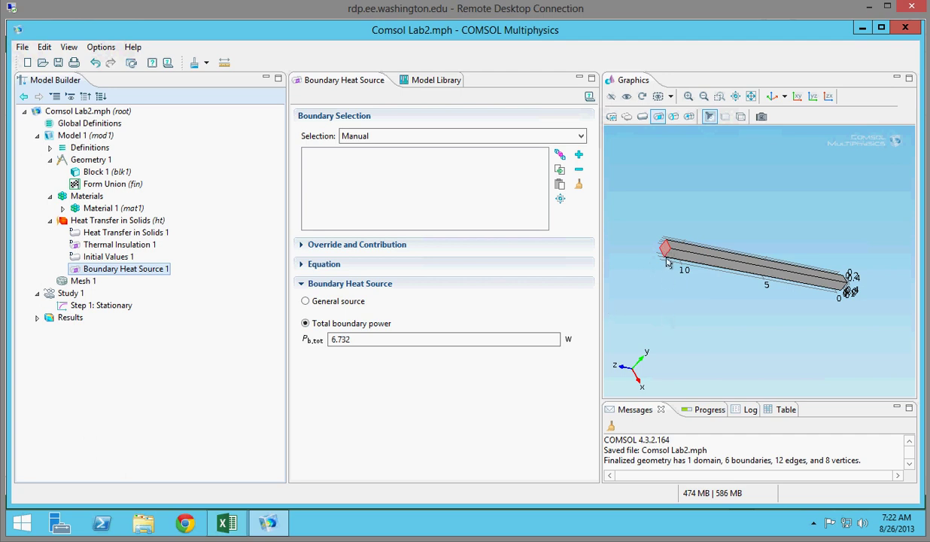
click(578, 154)
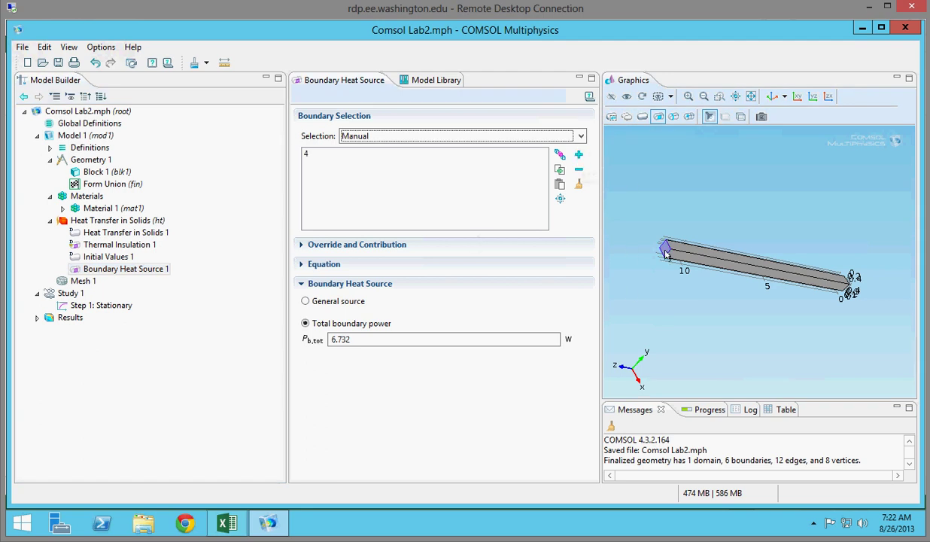
click(444, 193)
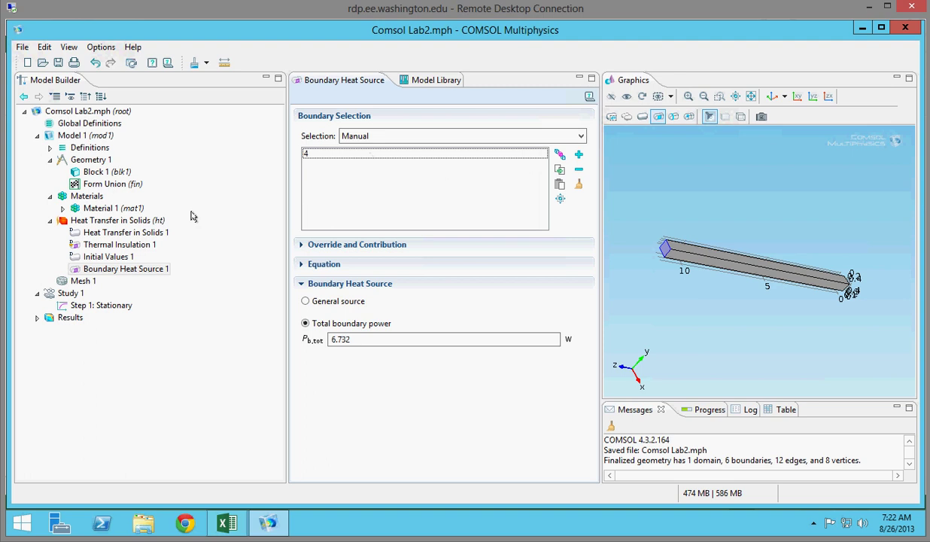
Add a Heat Flux condition on all boundaries except heated end face 4, and return to the Heat Transfer in Solids settings
click(141, 220)
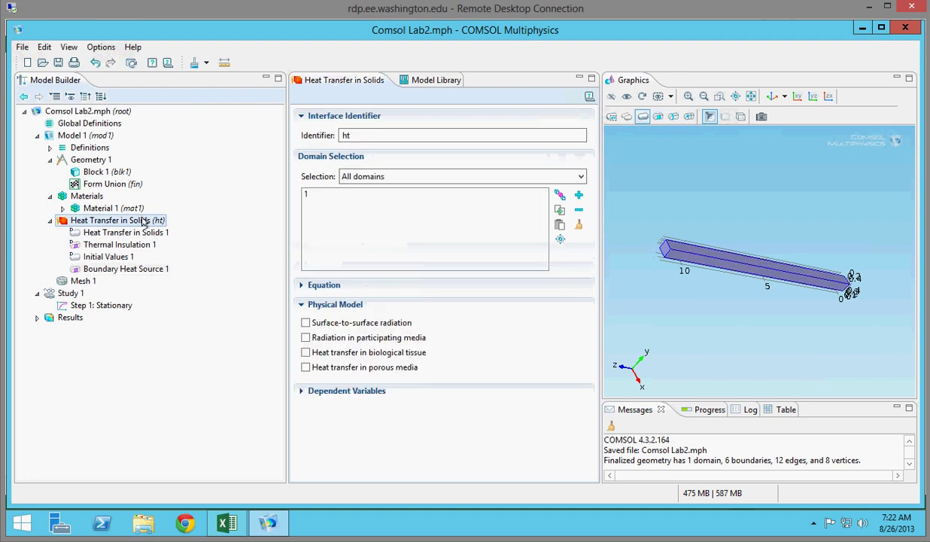
right_click(143, 221)
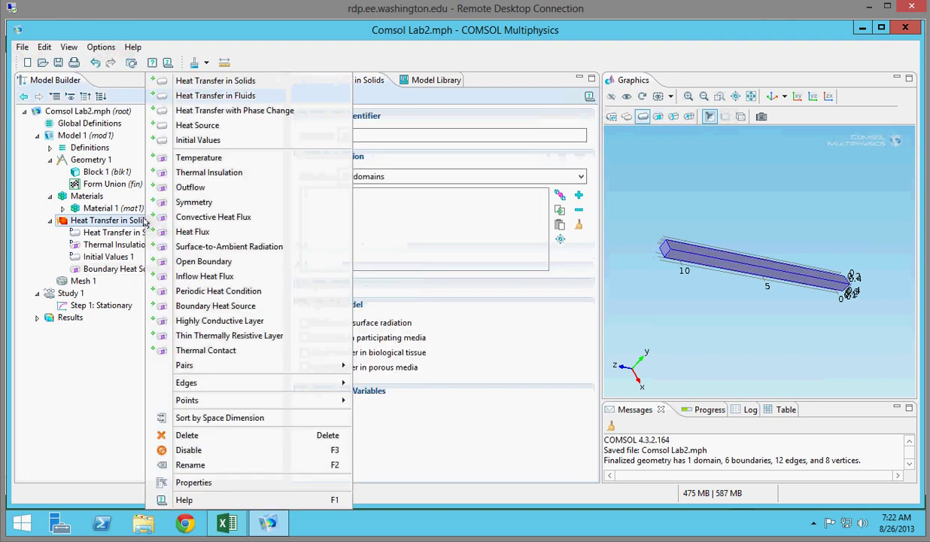
click(185, 234)
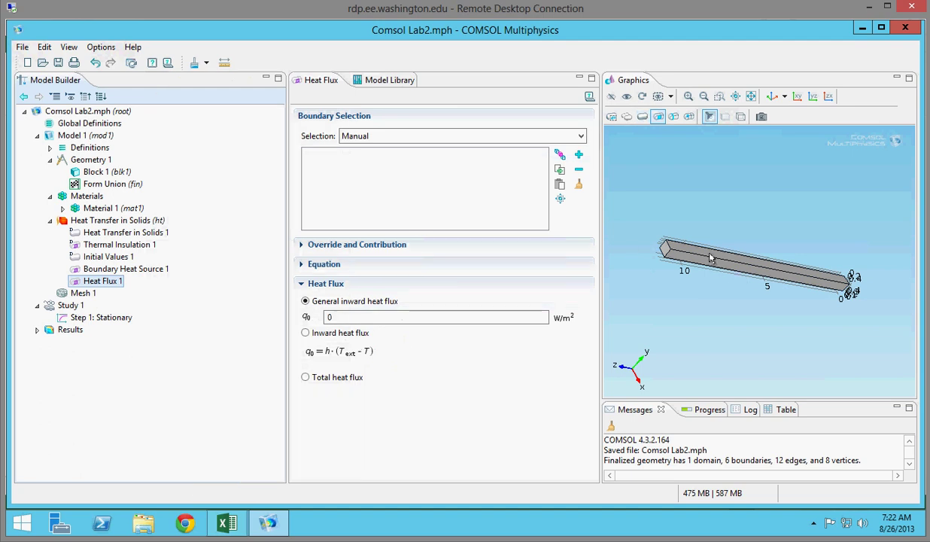
click(420, 140)
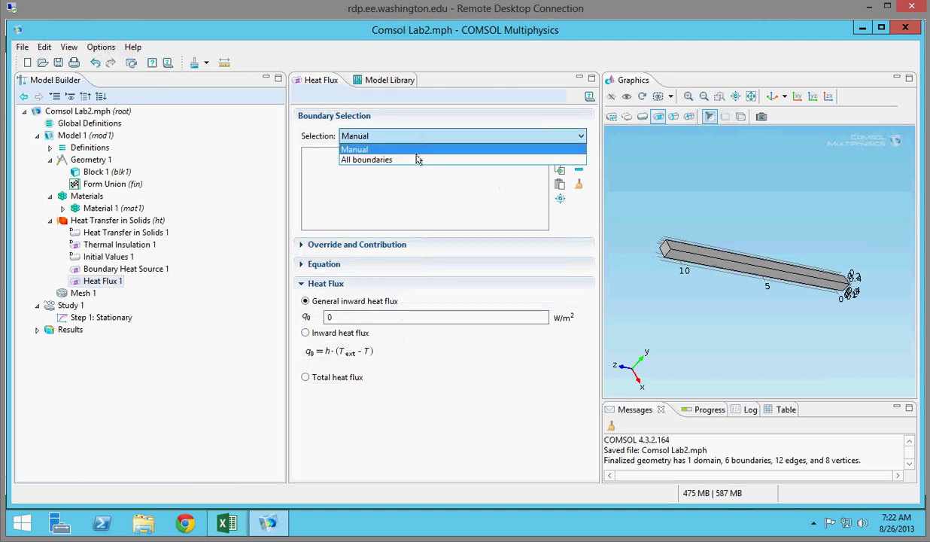
click(403, 160)
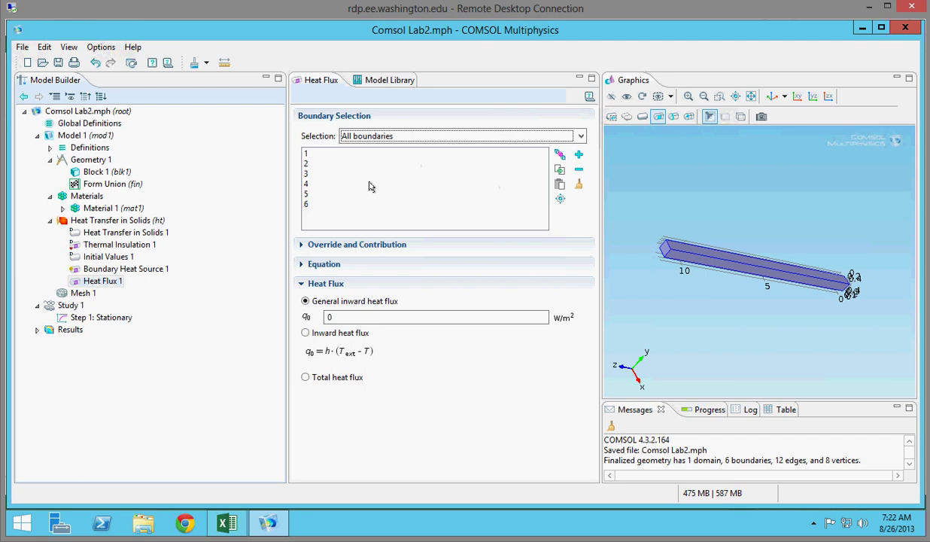
click(317, 185)
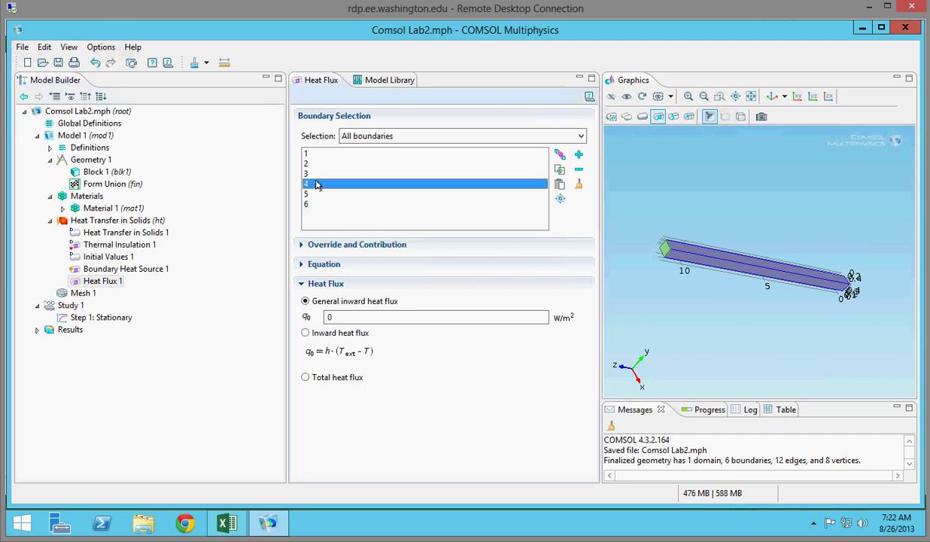
click(579, 169)
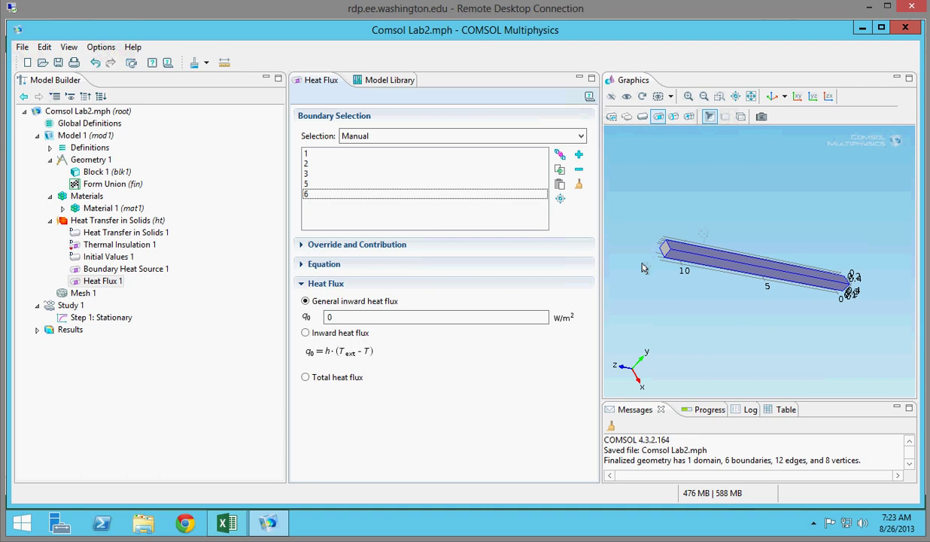
click(79, 219)
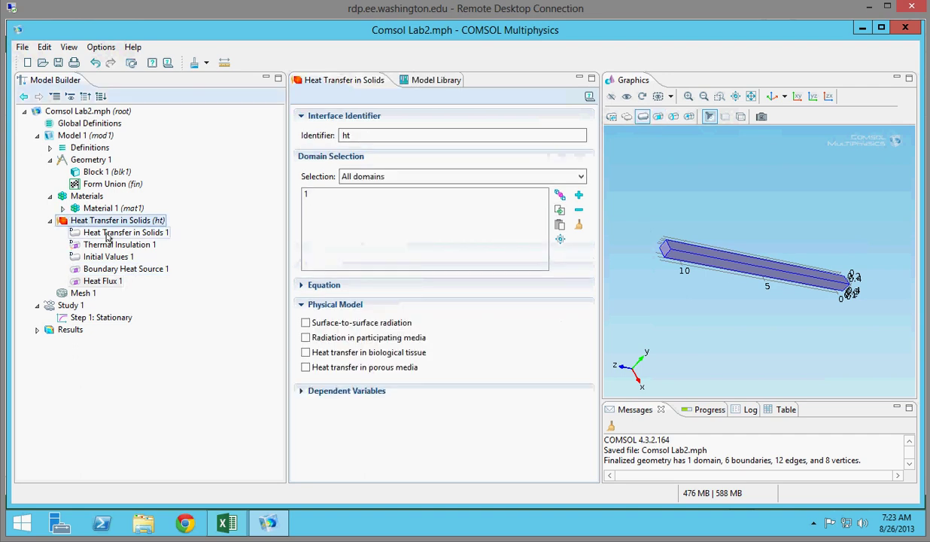
Switch the Heat Flux condition to the inward heat flux option and set its external temperature to 298.5[K]
click(107, 256)
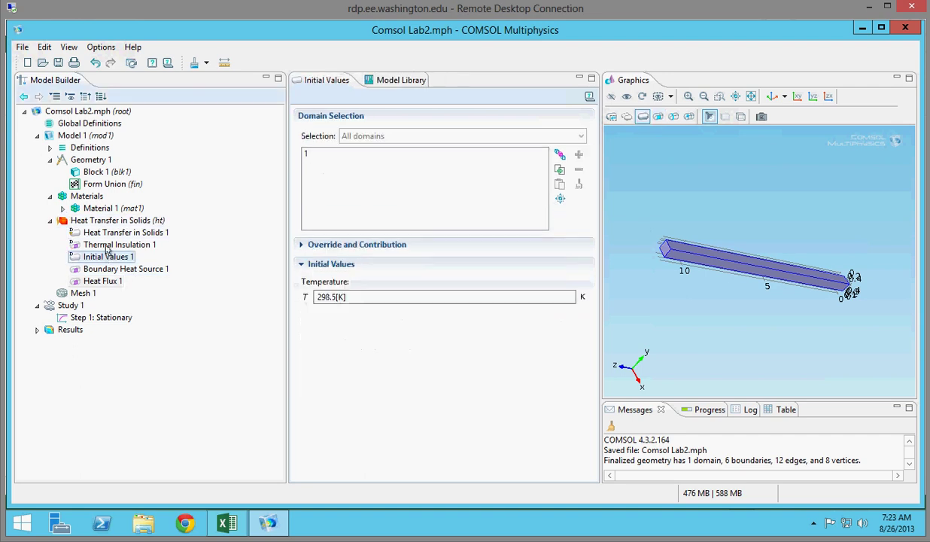
click(105, 244)
click(108, 232)
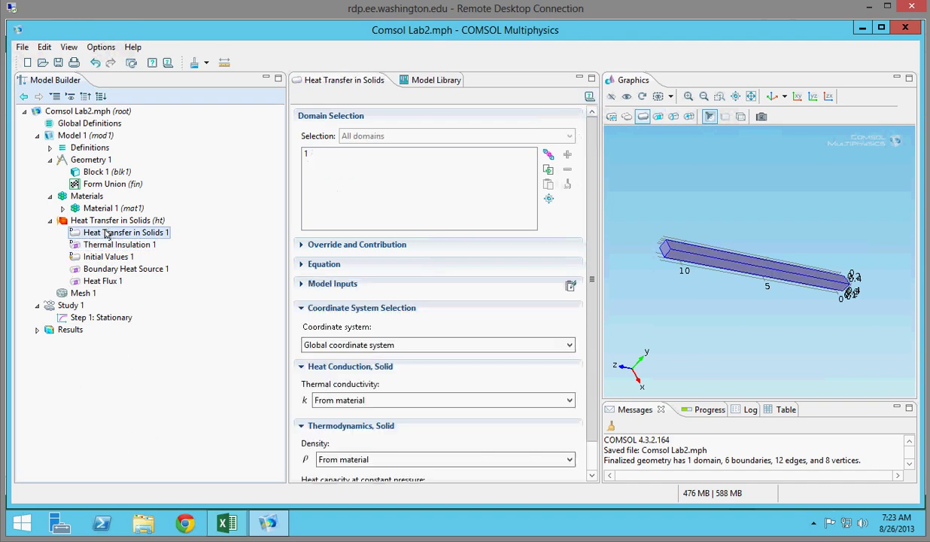
click(117, 281)
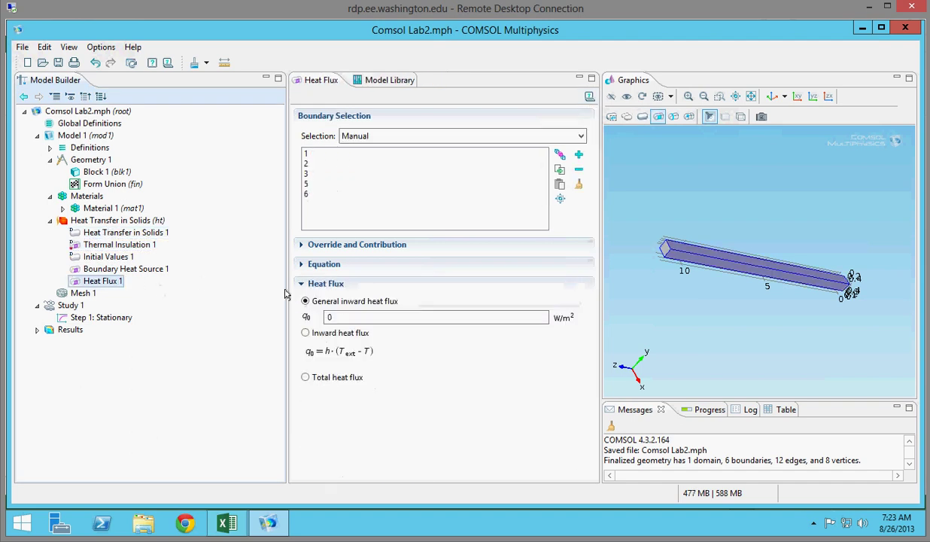
click(322, 321)
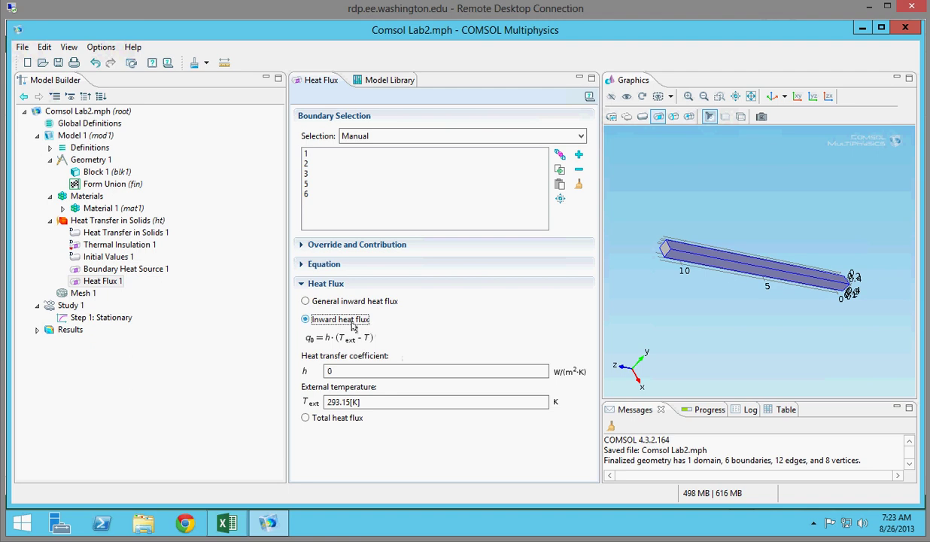
double_click(354, 371)
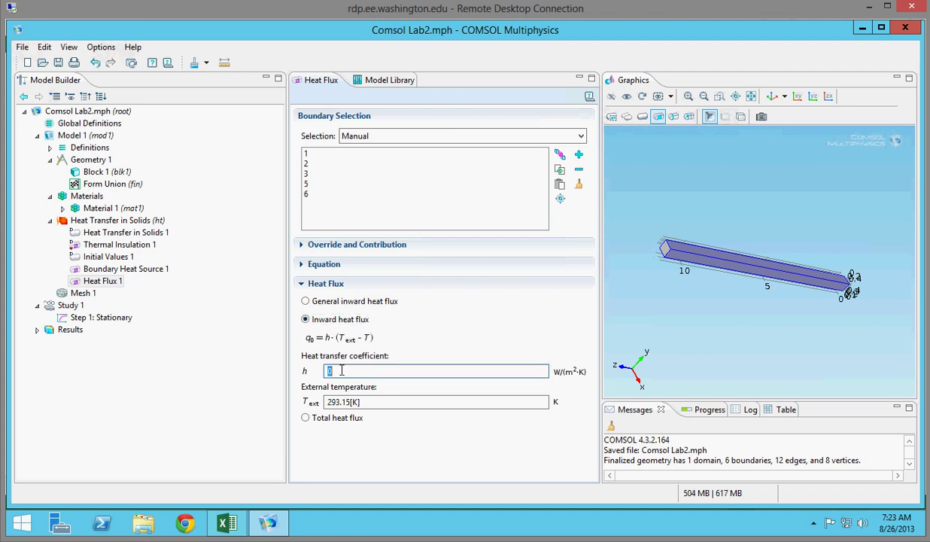
click(339, 402)
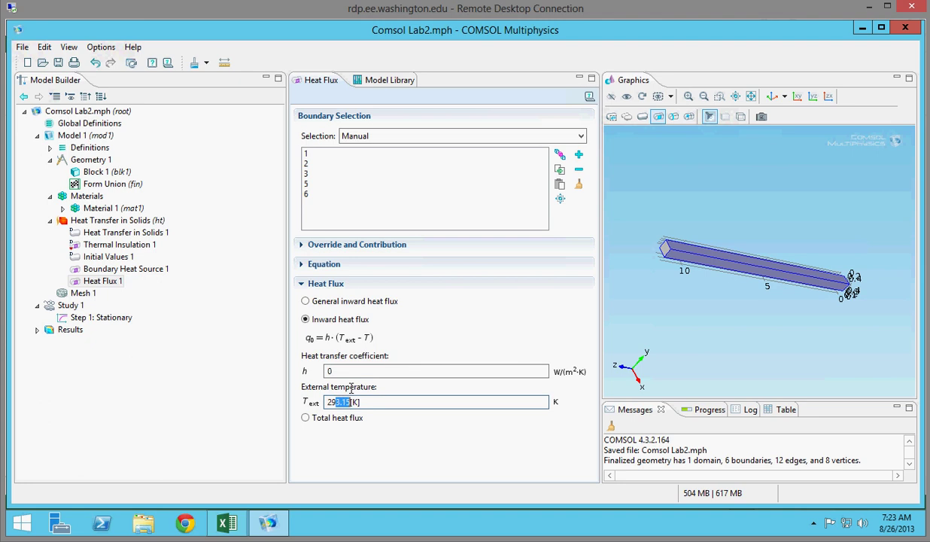
text(8)
Consult the Fin Lab PDF's Calculations section for how to estimate h, highlight item 2, and return to COMSOL
double_click(411, 369)
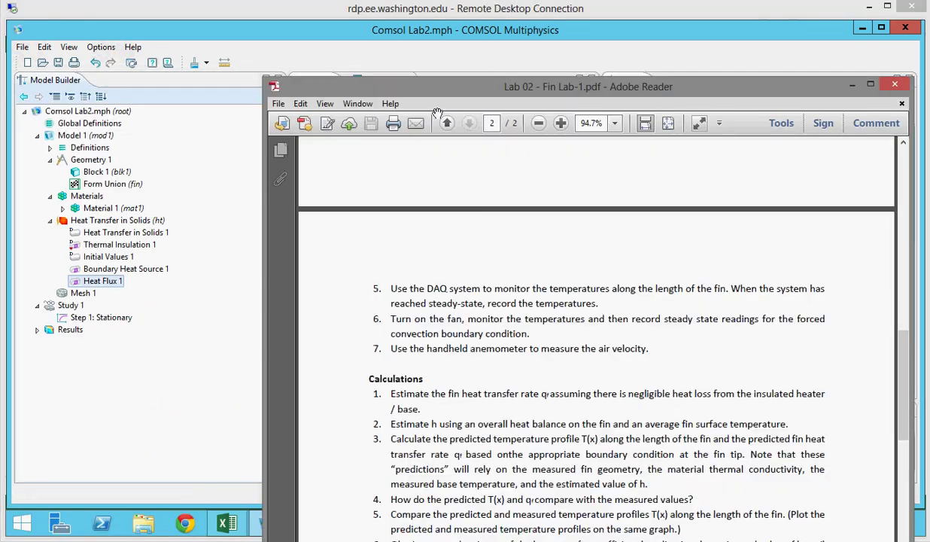
drag(434, 109, 337, 34)
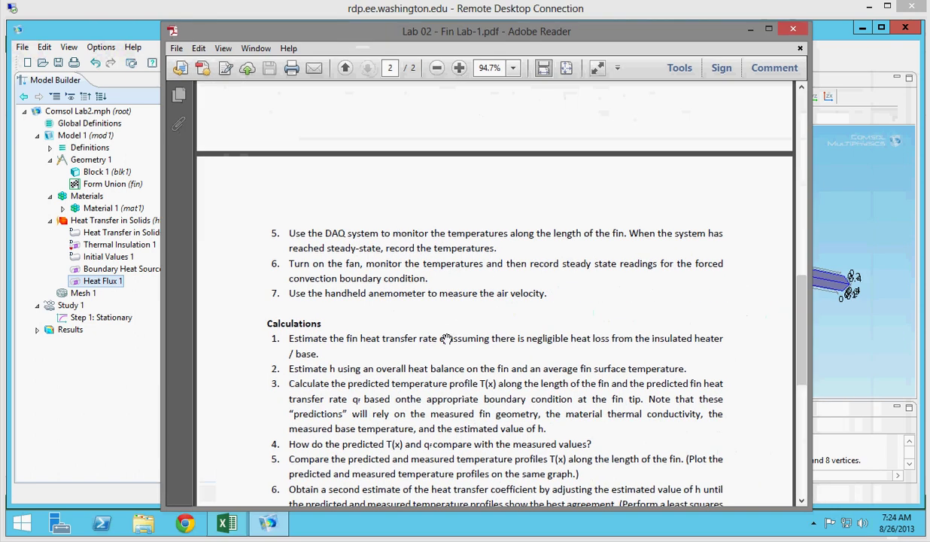
scroll(437, 373, down, 2)
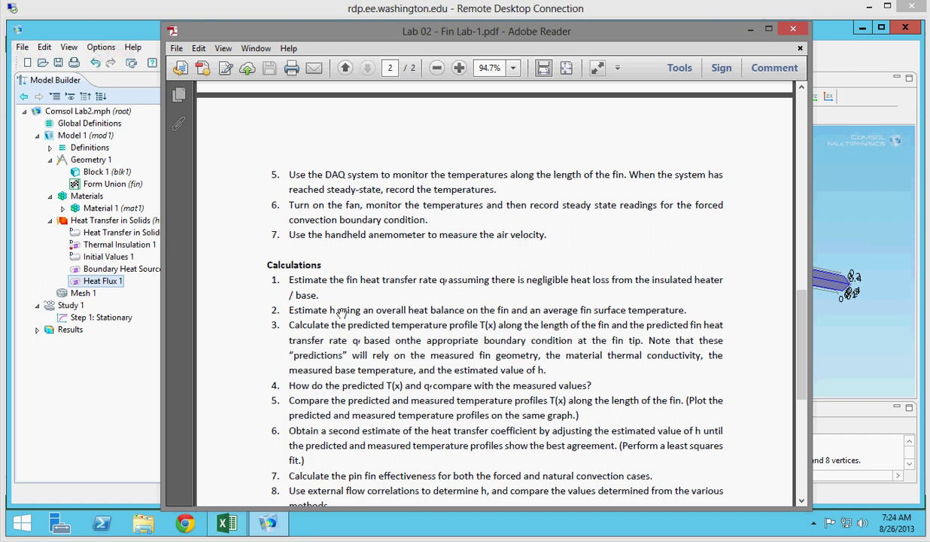
right_click(410, 358)
click(441, 383)
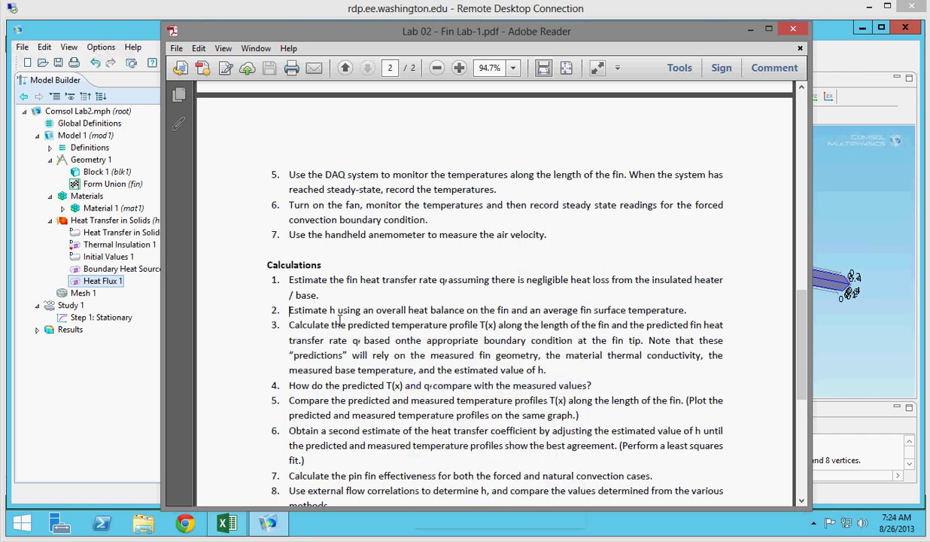
drag(340, 322, 366, 317)
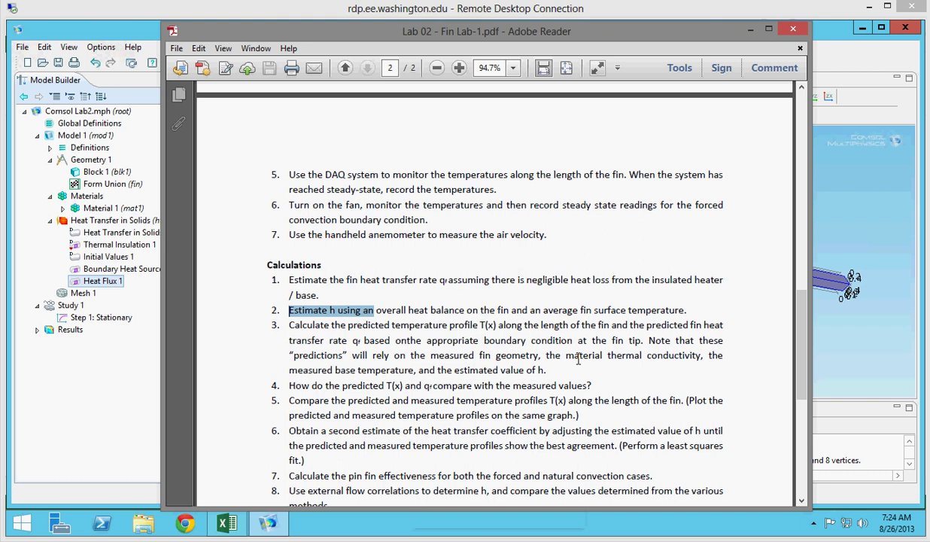
drag(578, 360, 697, 307)
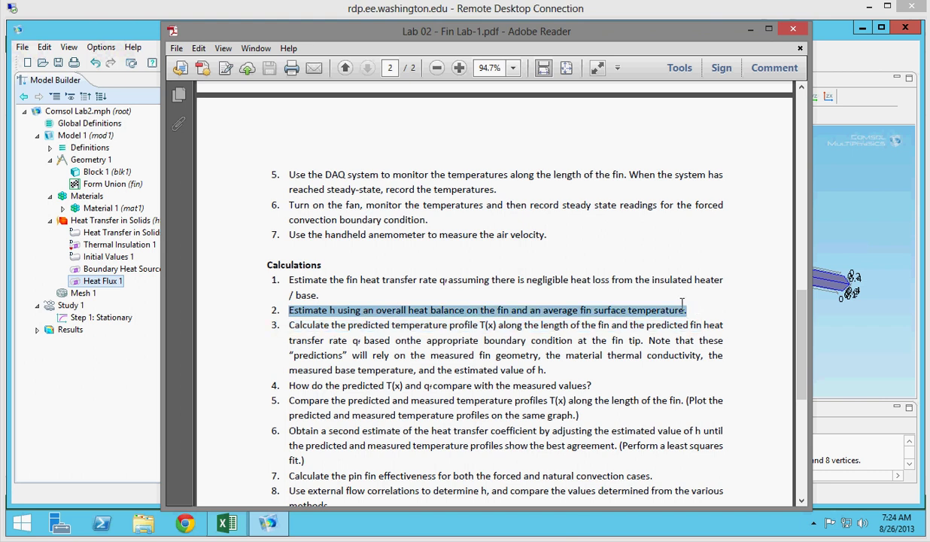
click(753, 30)
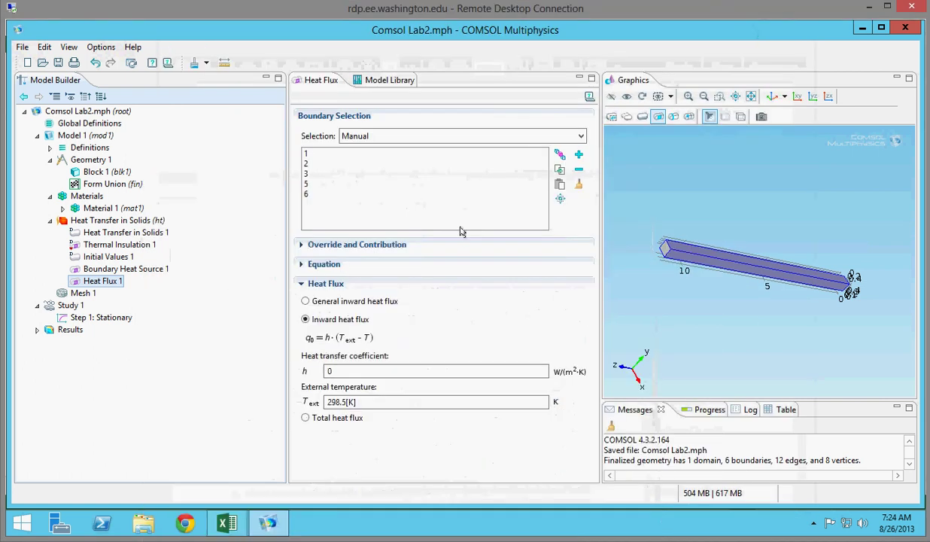
Set the Heat Flux condition's heat transfer coefficient to 15 W/(m²·K), keeping the inward heat flux option selected
click(344, 371)
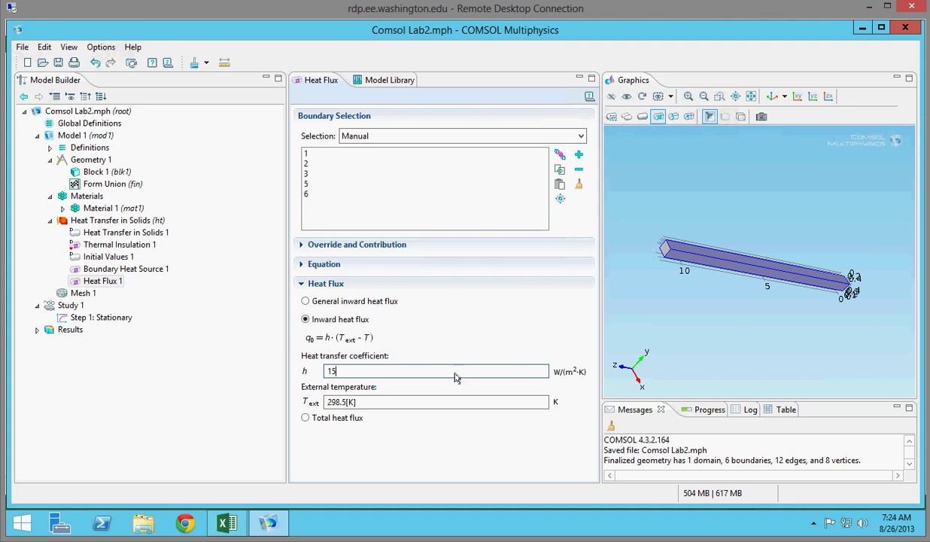
click(494, 301)
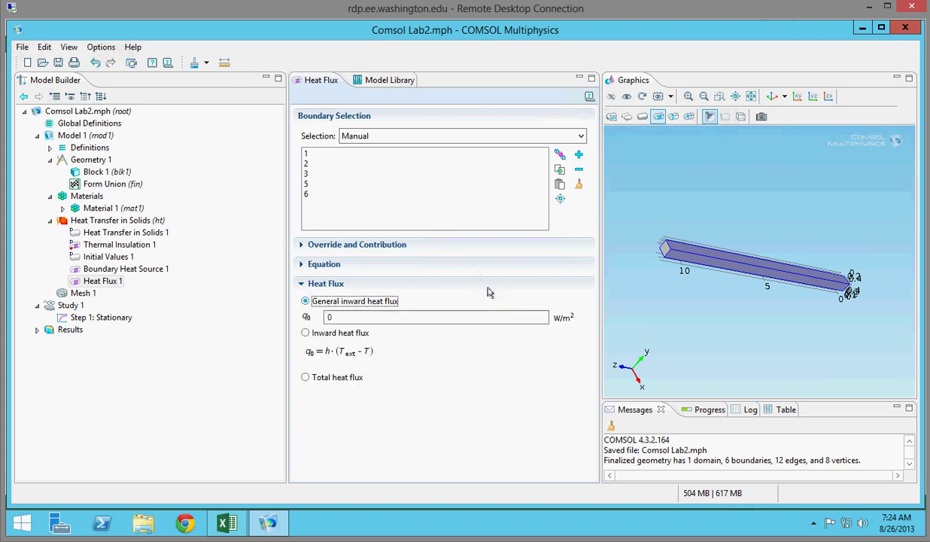
click(319, 327)
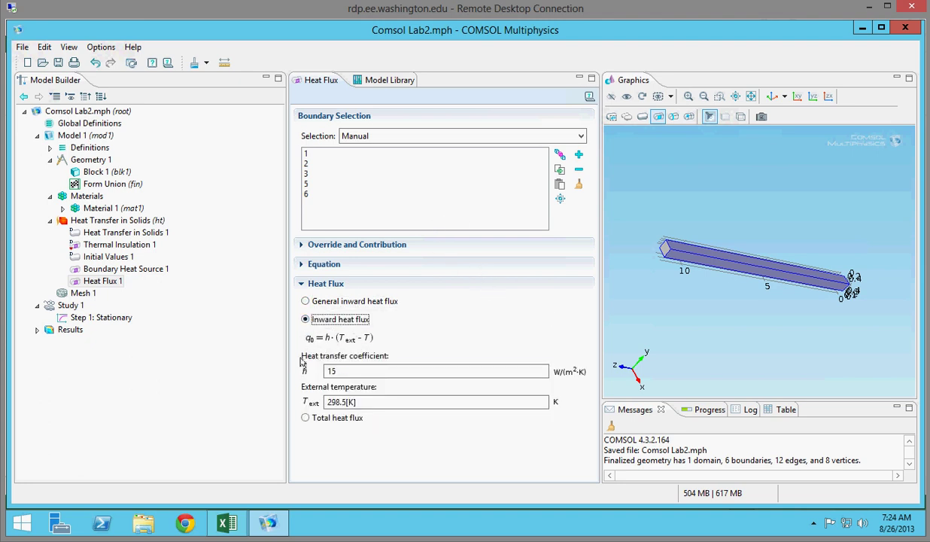
Set the physics-controlled mesh's element size to Fine, build the mesh on the bar, and inspect it
click(104, 221)
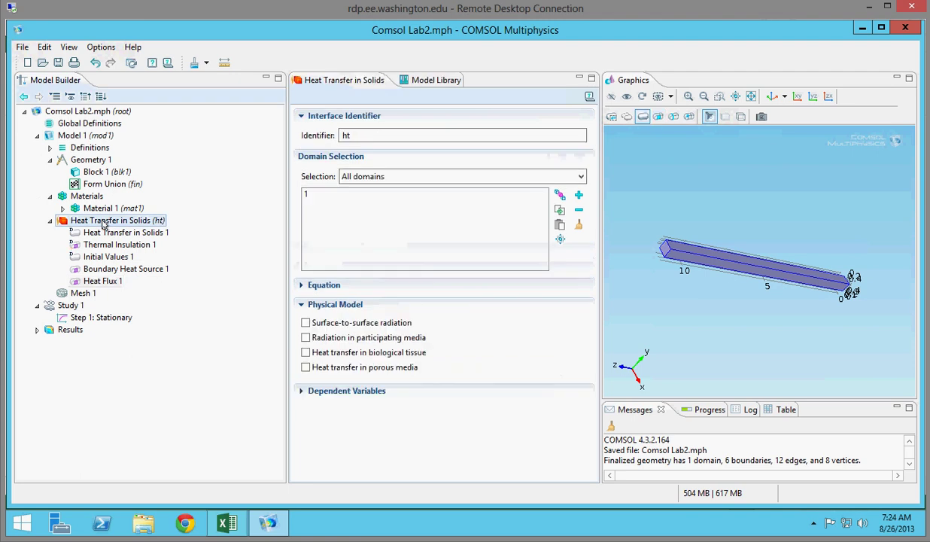
click(76, 293)
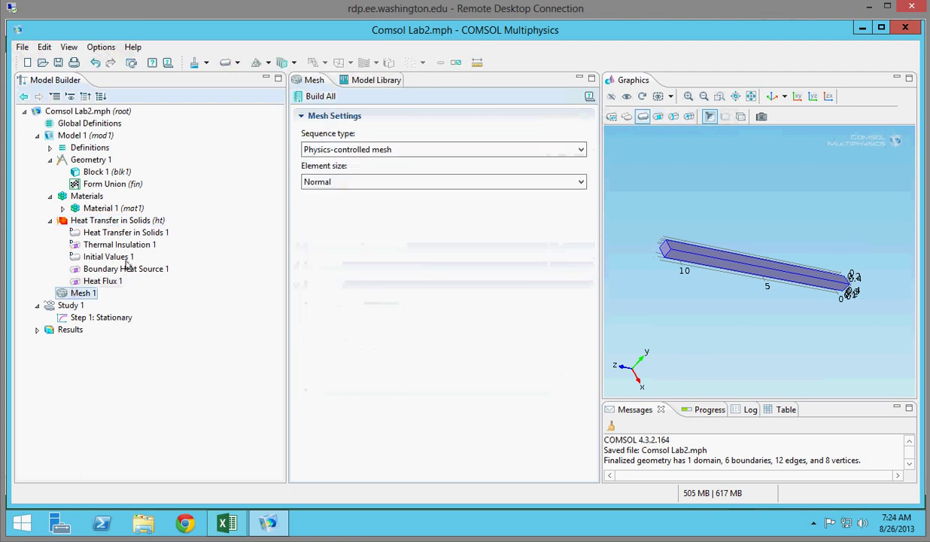
click(444, 182)
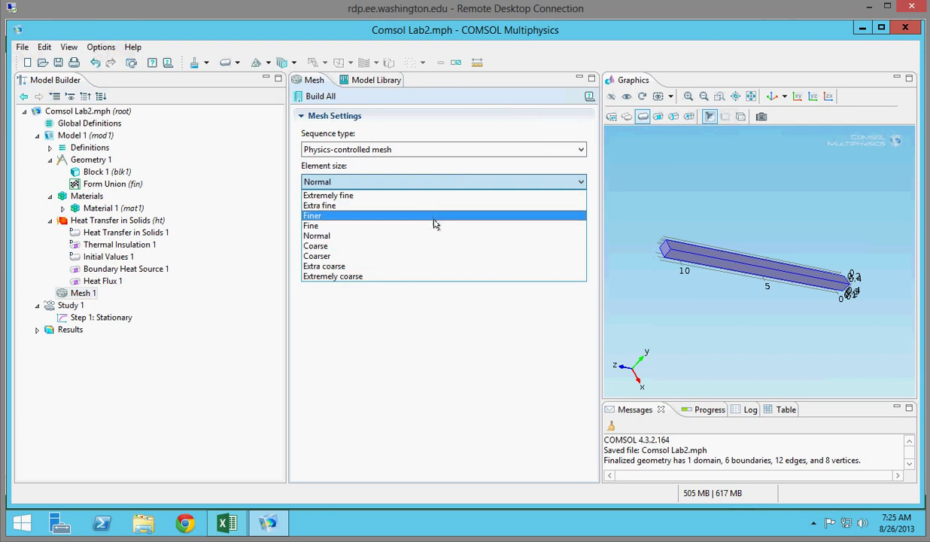
click(433, 226)
click(315, 97)
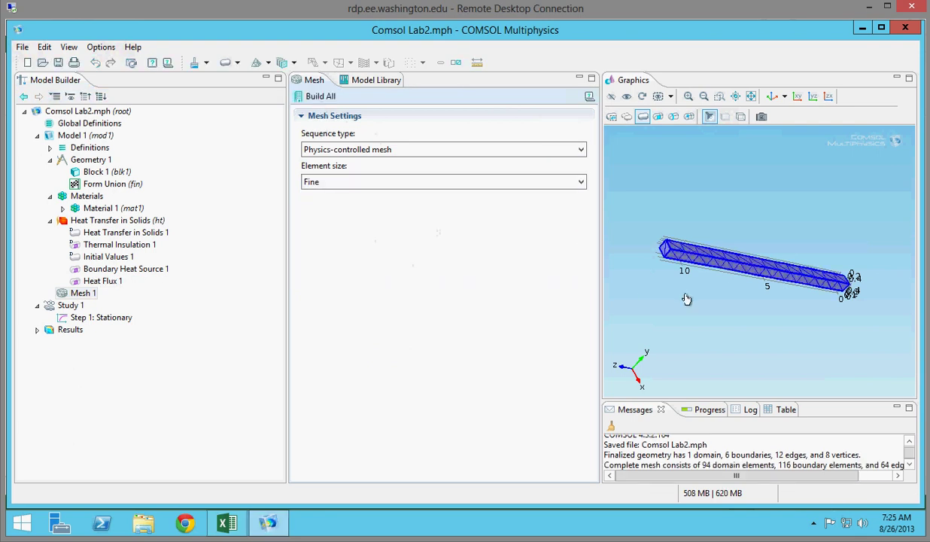
scroll(677, 282, up, 2)
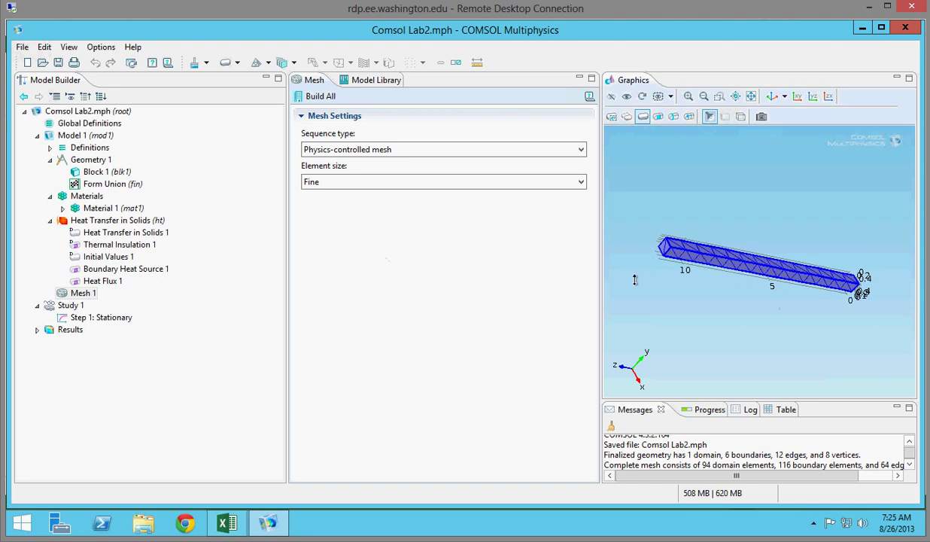
drag(820, 316, 741, 301)
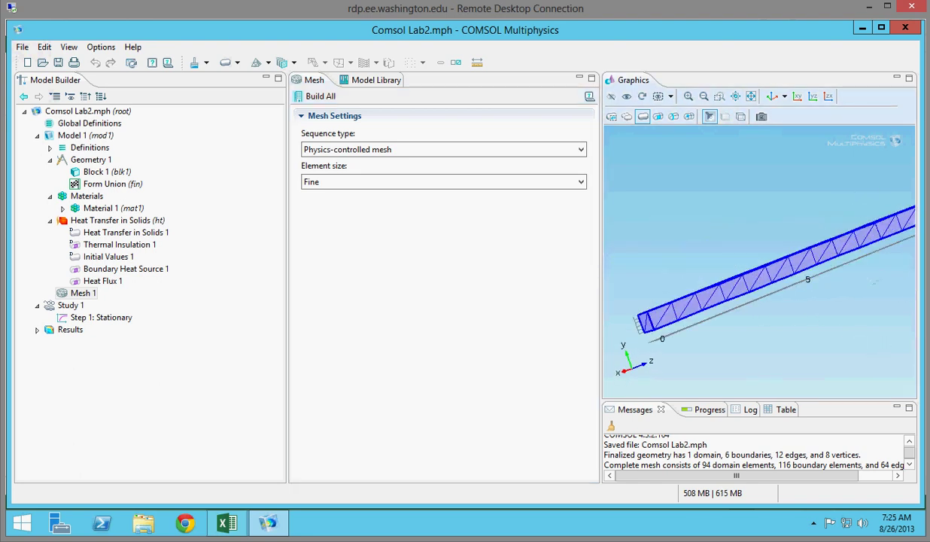
Compute the stationary Study 1 for the meshed copper bar
click(73, 306)
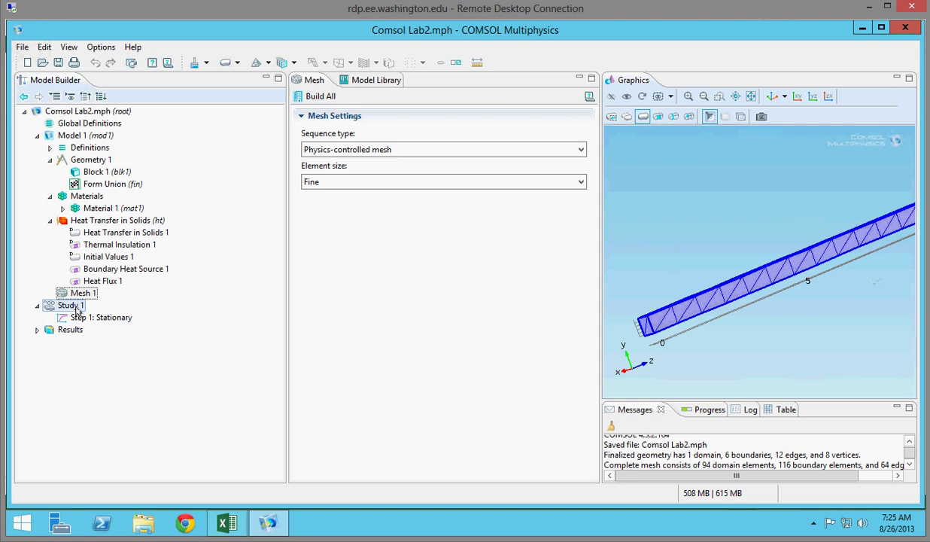
right_click(72, 306)
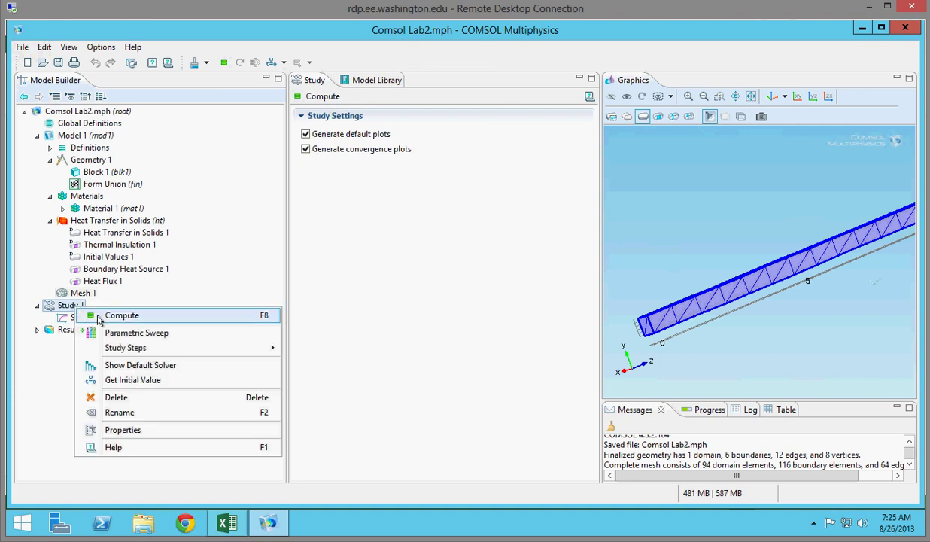
click(97, 313)
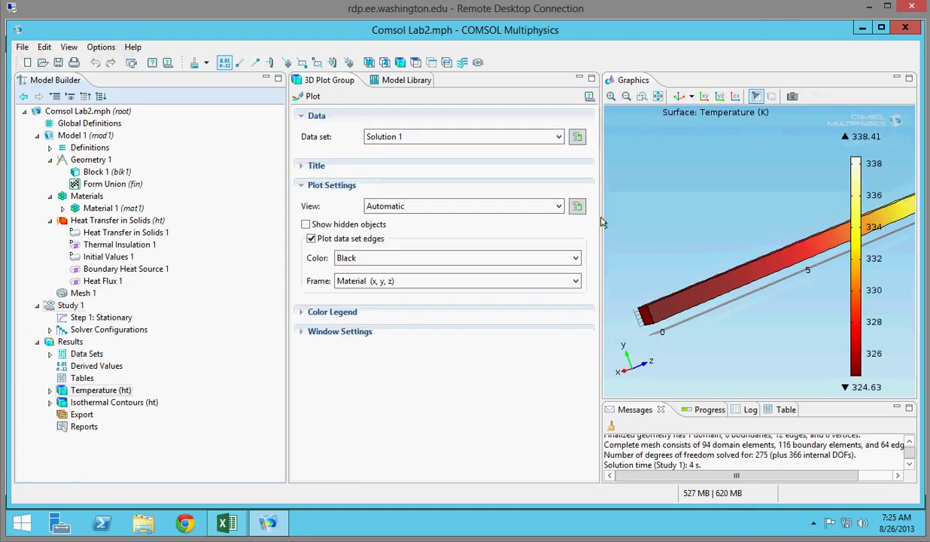
Set the unit of the Temperature plot's Surface expression to degC
click(49, 390)
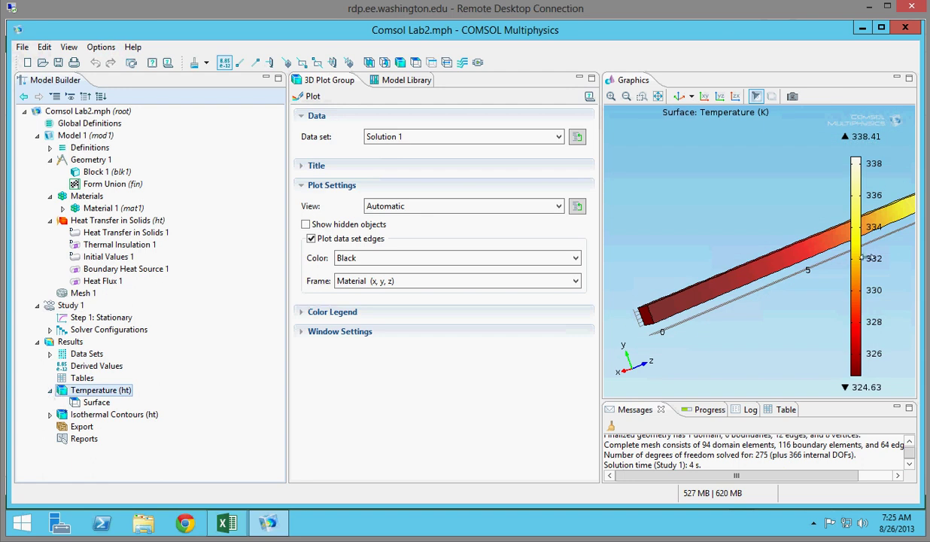
drag(777, 255, 672, 292)
click(76, 404)
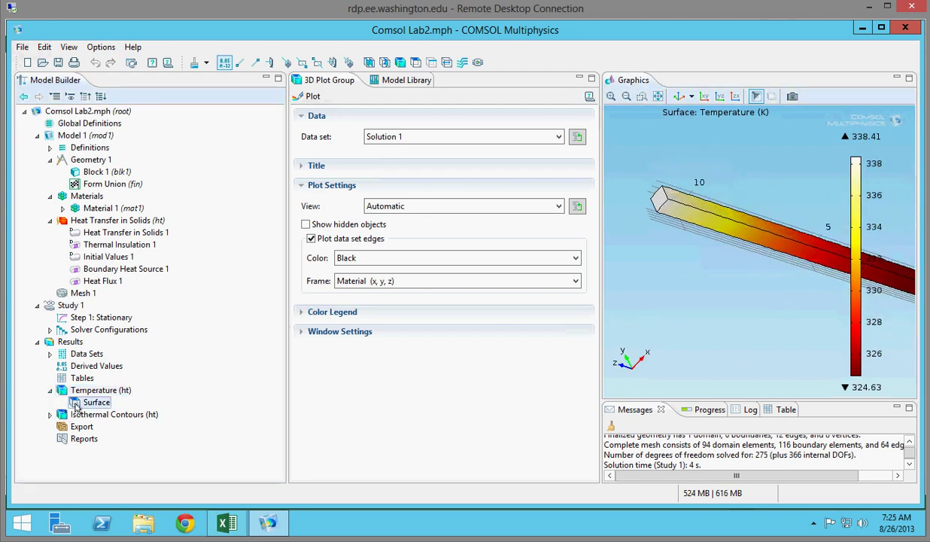
click(419, 234)
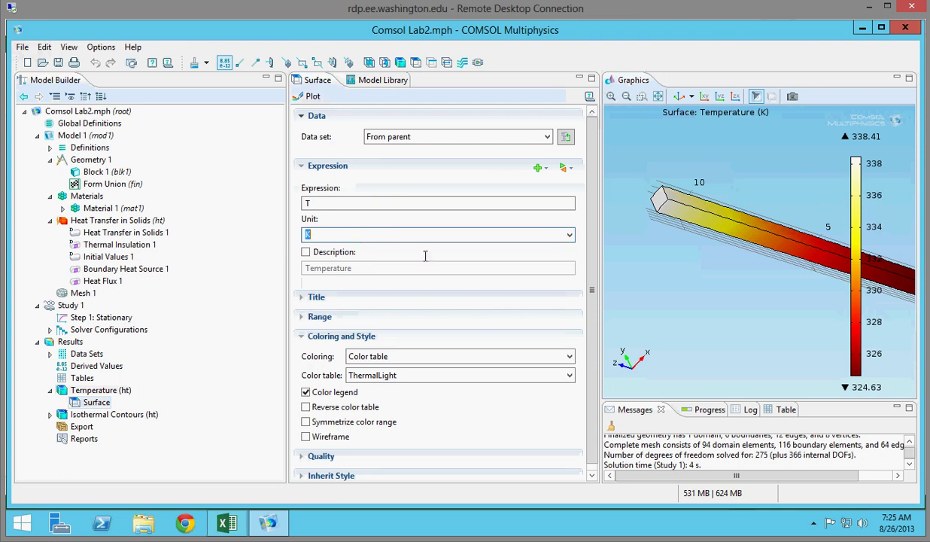
click(569, 235)
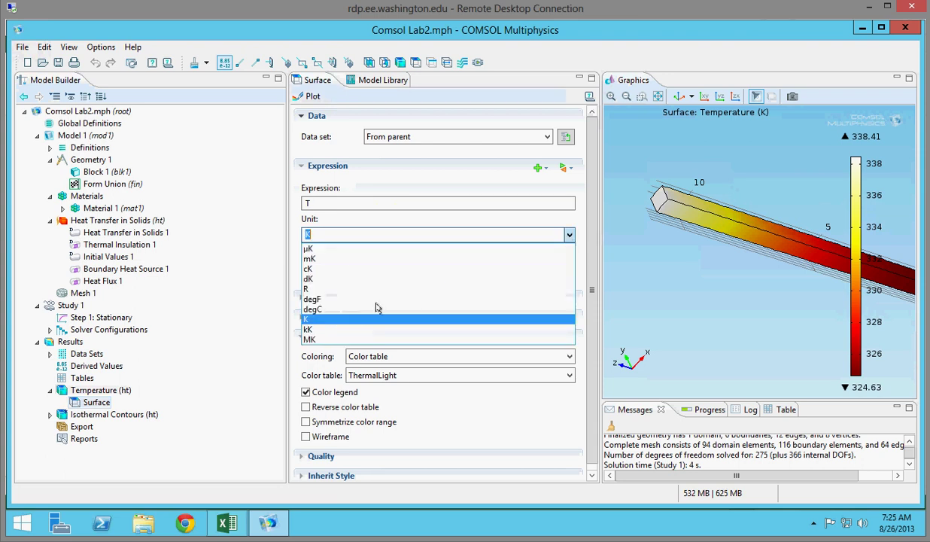
click(314, 308)
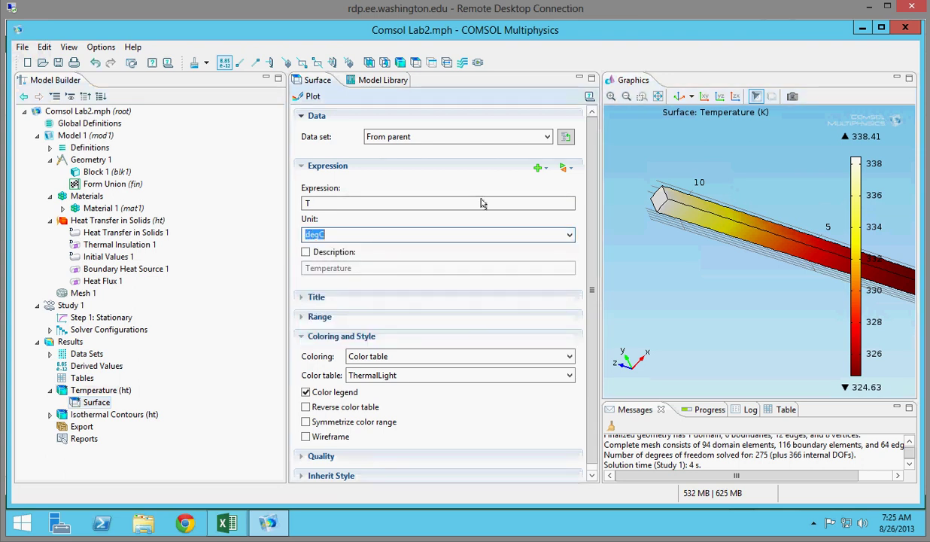
click(730, 280)
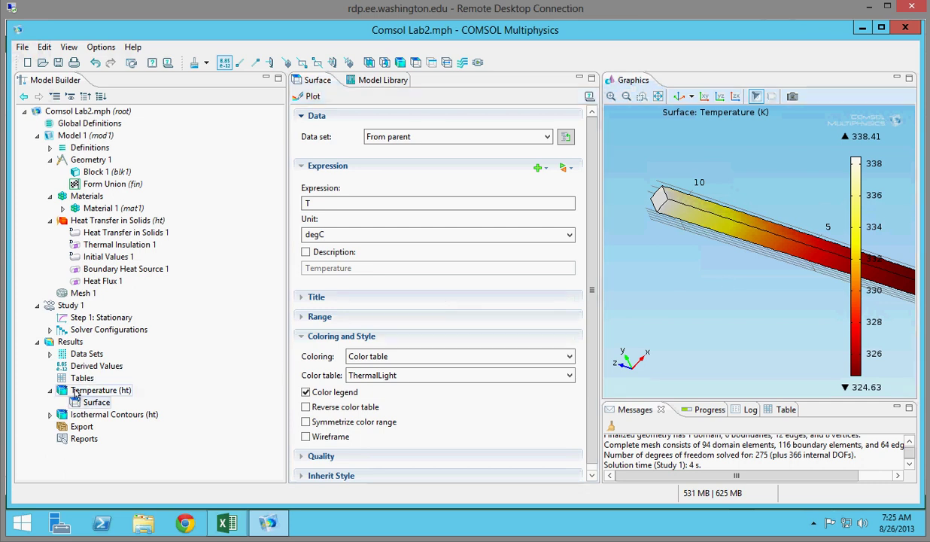
Recompute Study 1 to update the temperature plot, then widen the graphics area and examine the bar's temperature distribution
right_click(66, 343)
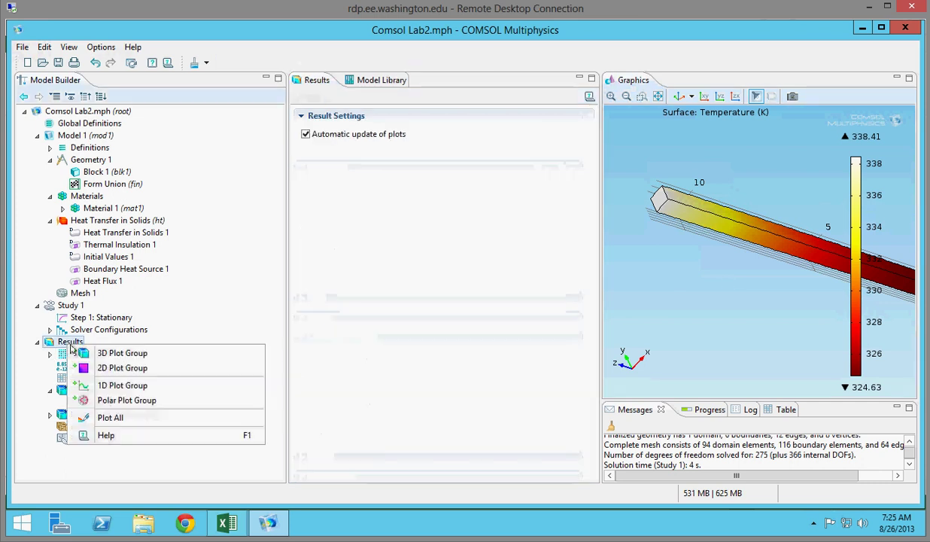
right_click(57, 306)
click(105, 315)
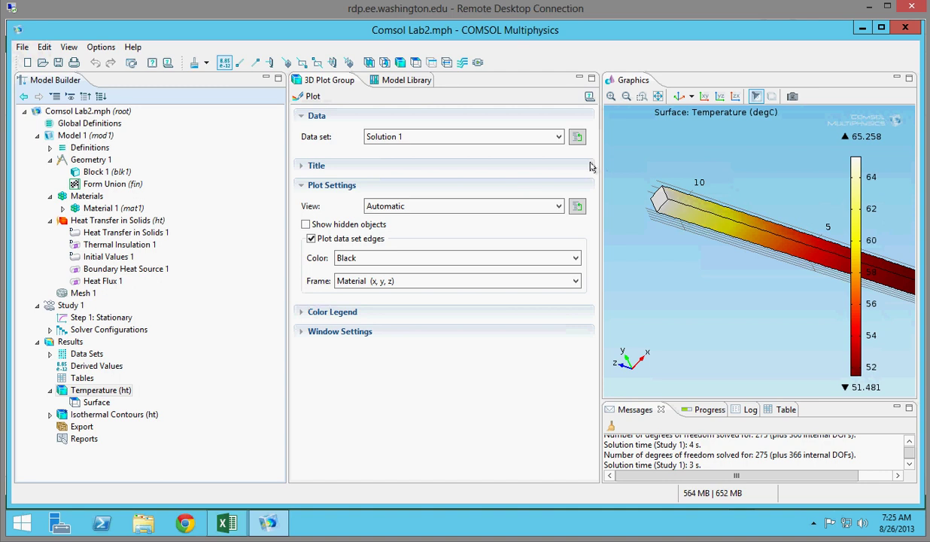
drag(600, 164, 413, 165)
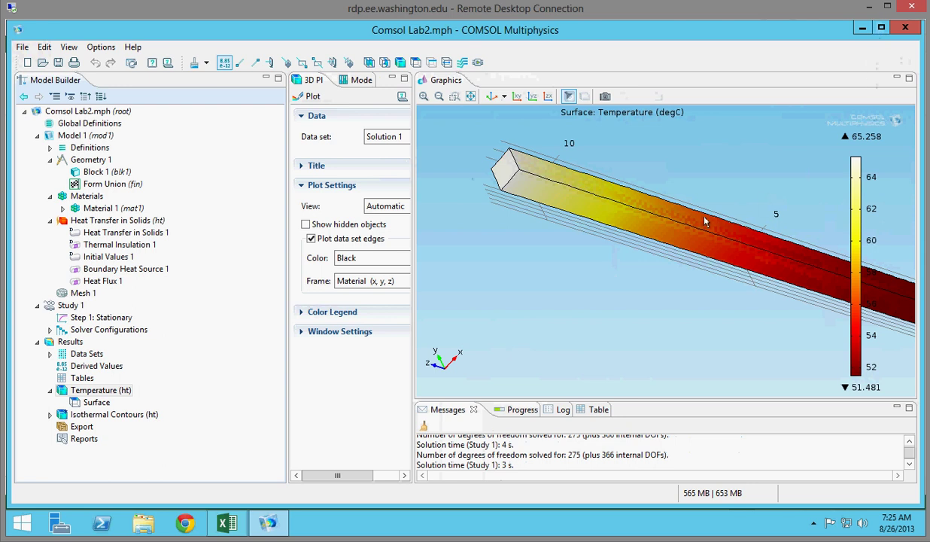
drag(682, 215, 700, 242)
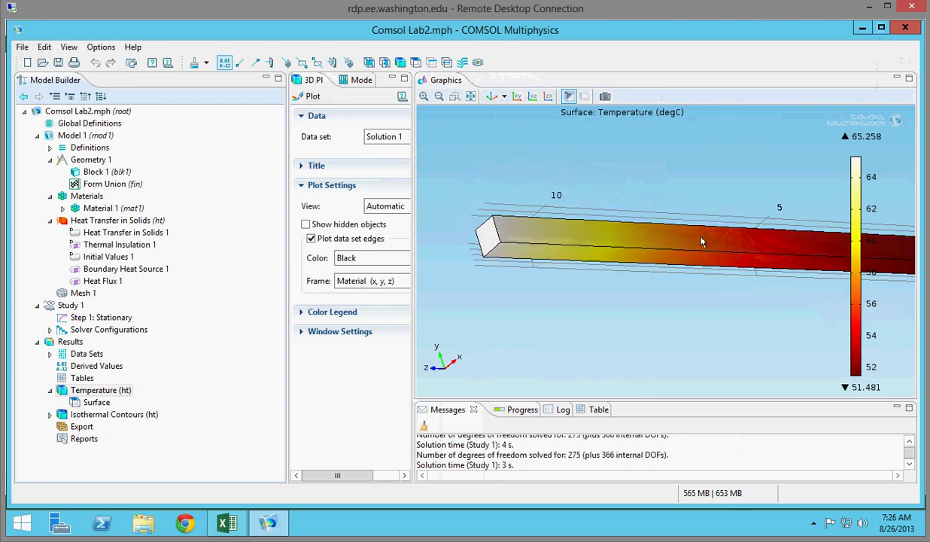
Evaluate the temperature at the bar's heated end, then check the copper free-convection Base, TC2 and TC7 readings in the Excel Lab Data workbook
click(482, 241)
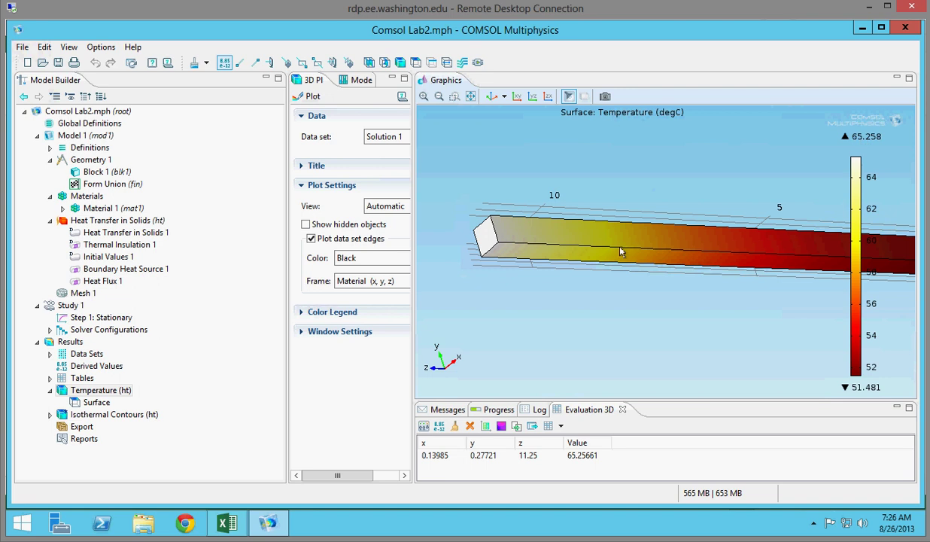
click(229, 527)
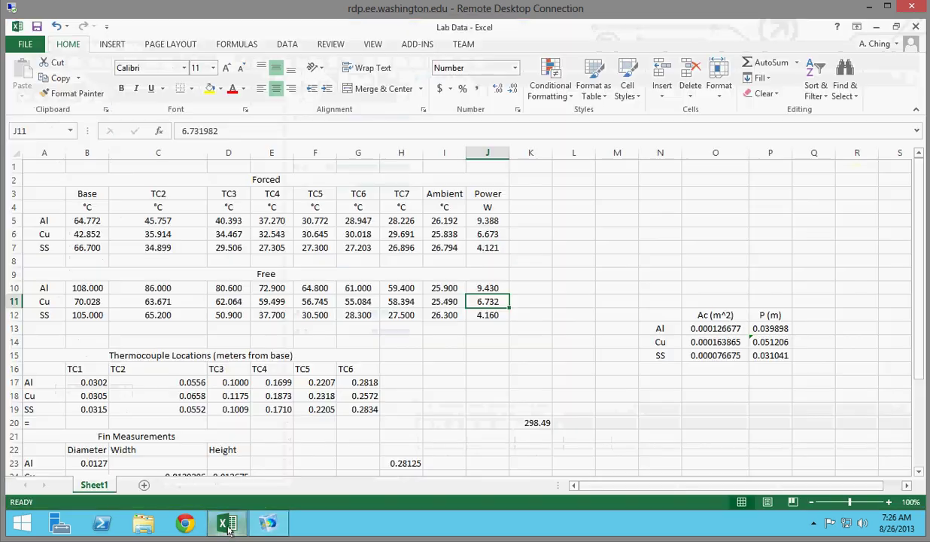
click(194, 303)
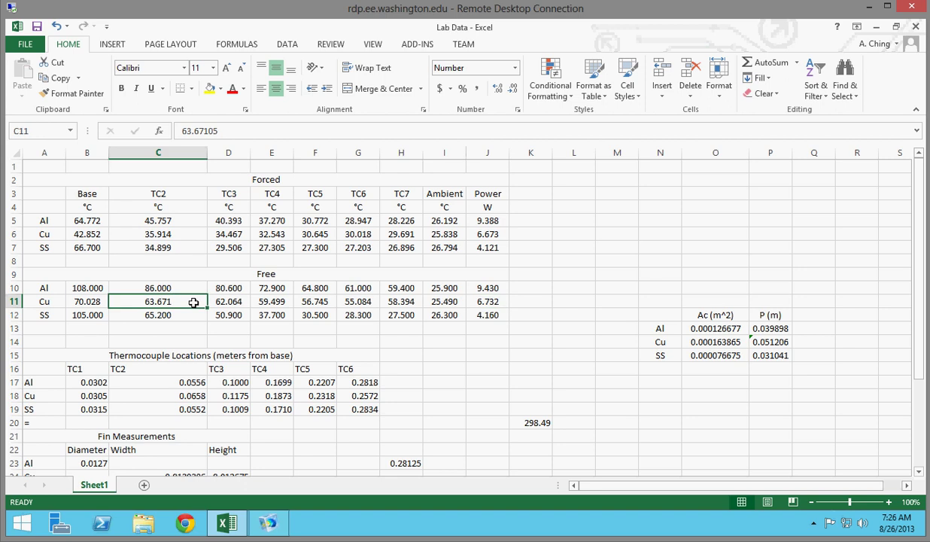
click(99, 303)
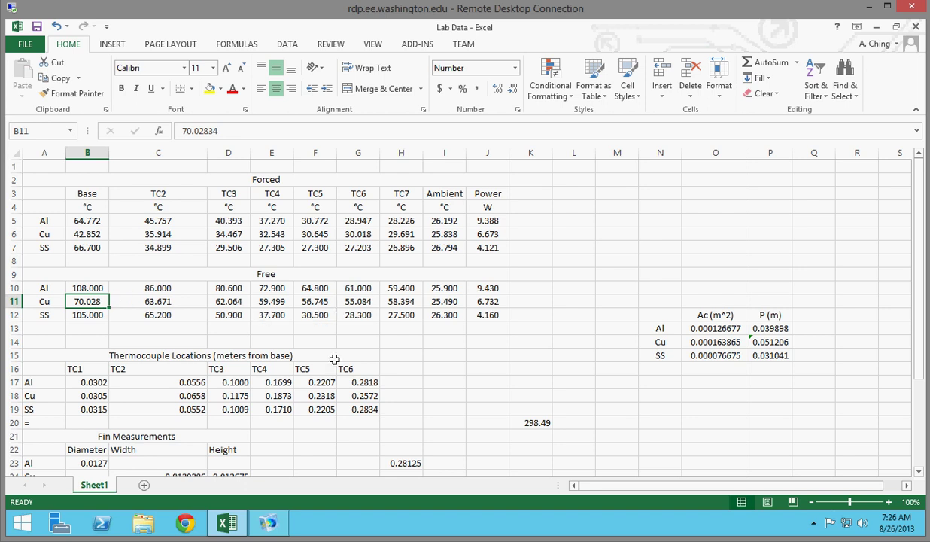
mouse_move(267, 521)
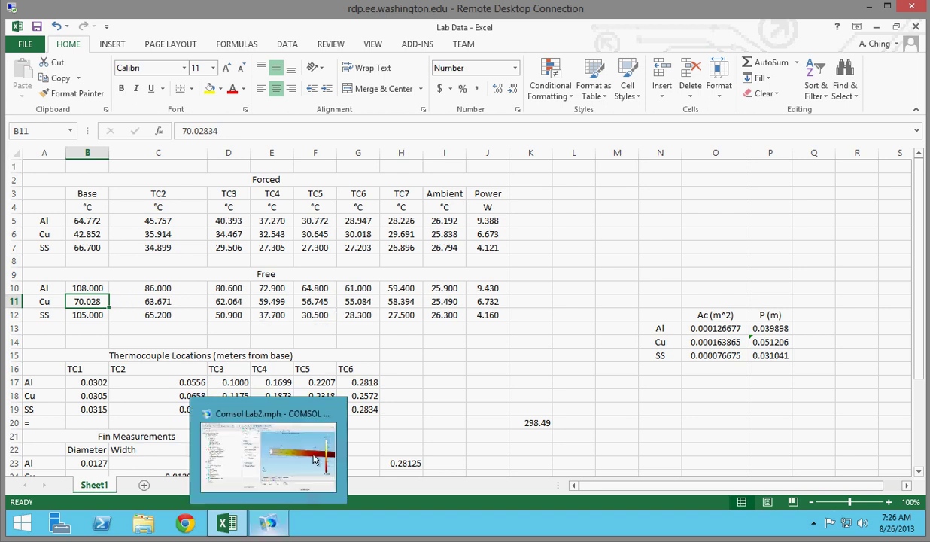
click(412, 302)
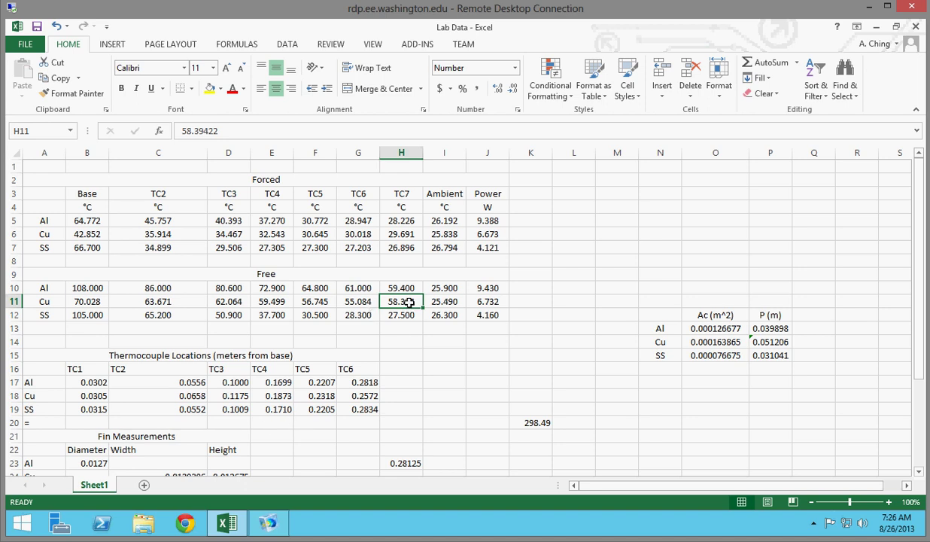
Return to COMSOL to examine the temperature along the bar and compare the minimum with the copper TC7 reading in Excel
click(256, 520)
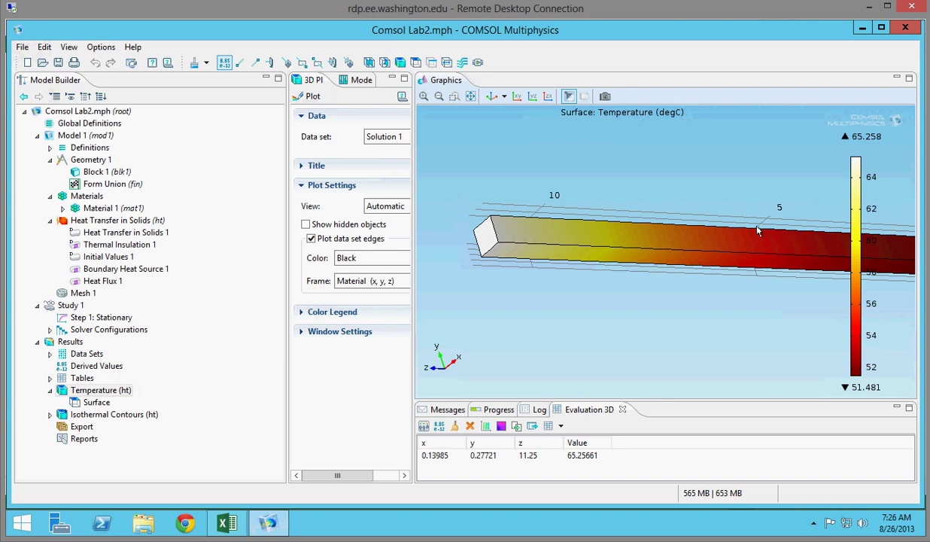
drag(758, 231, 712, 235)
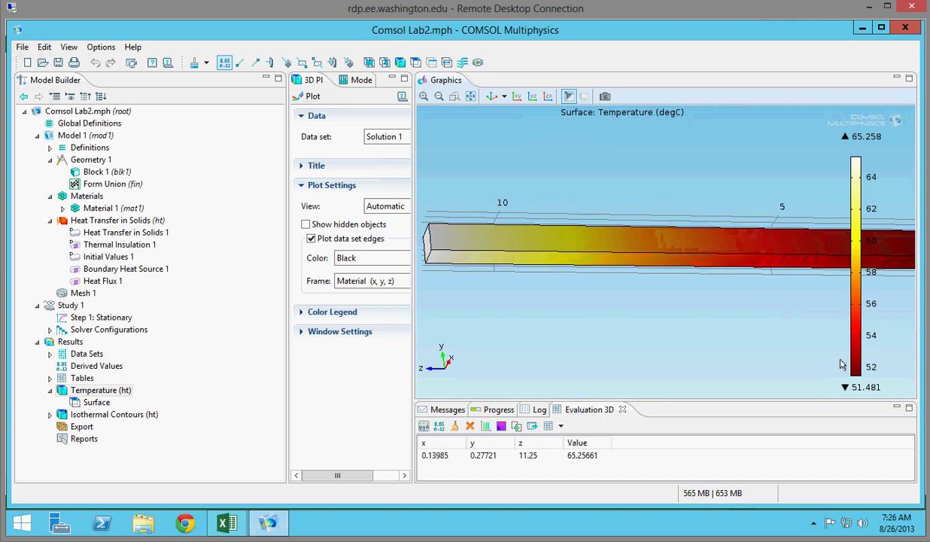
drag(767, 276, 738, 308)
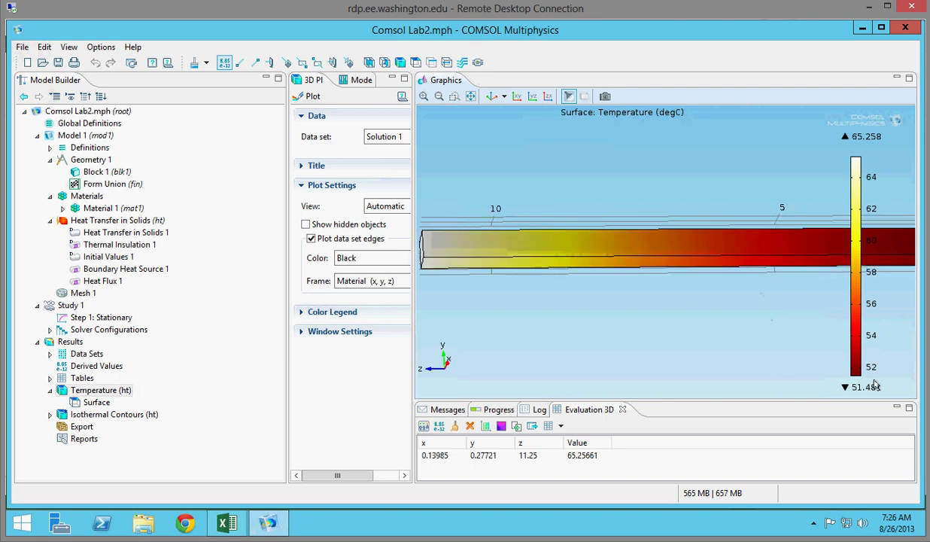
click(226, 520)
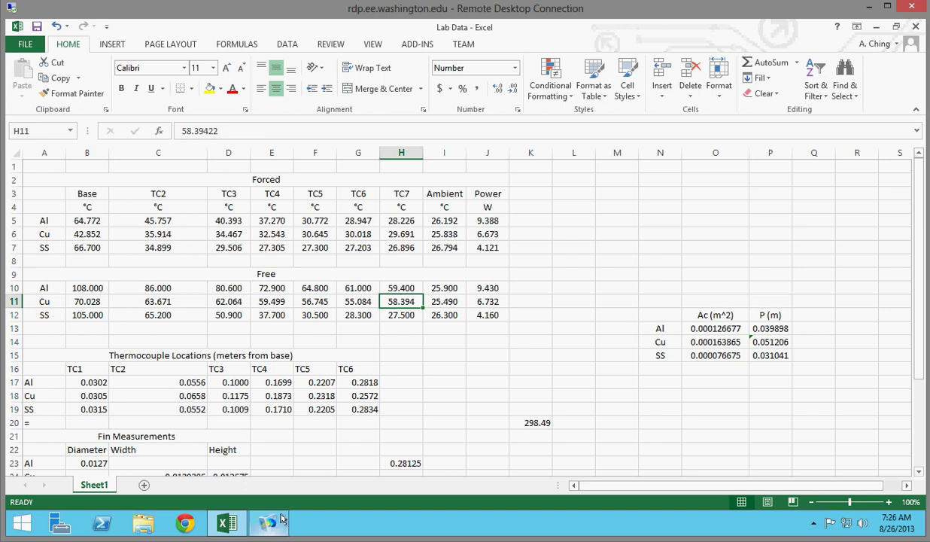
mouse_move(281, 519)
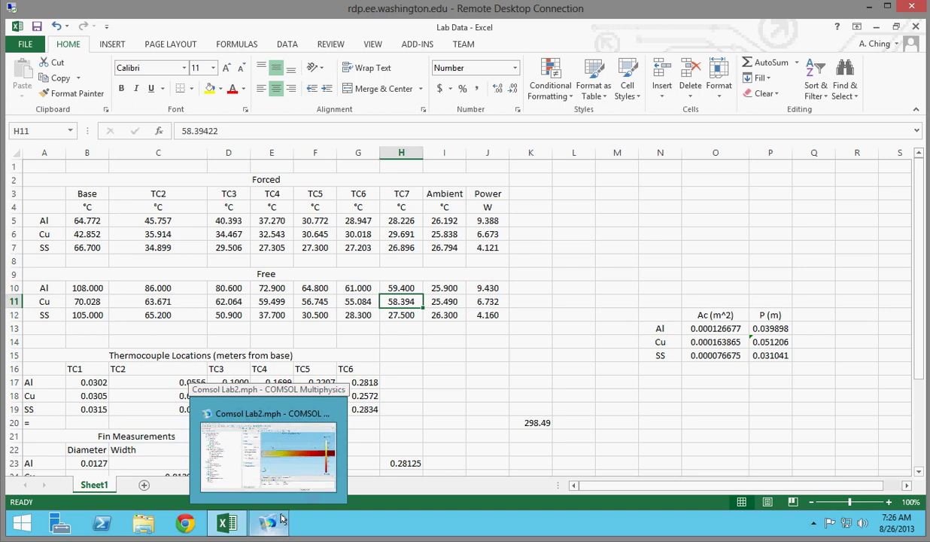
click(310, 432)
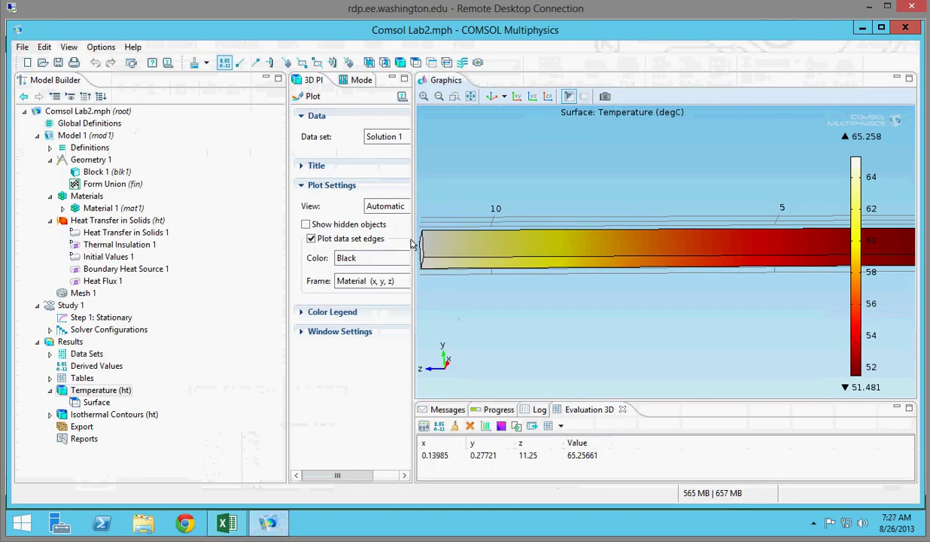
Set Heat Flux 1's heat transfer coefficient to 30 W/(m²·K) and recompute Study 1
drag(412, 243, 539, 242)
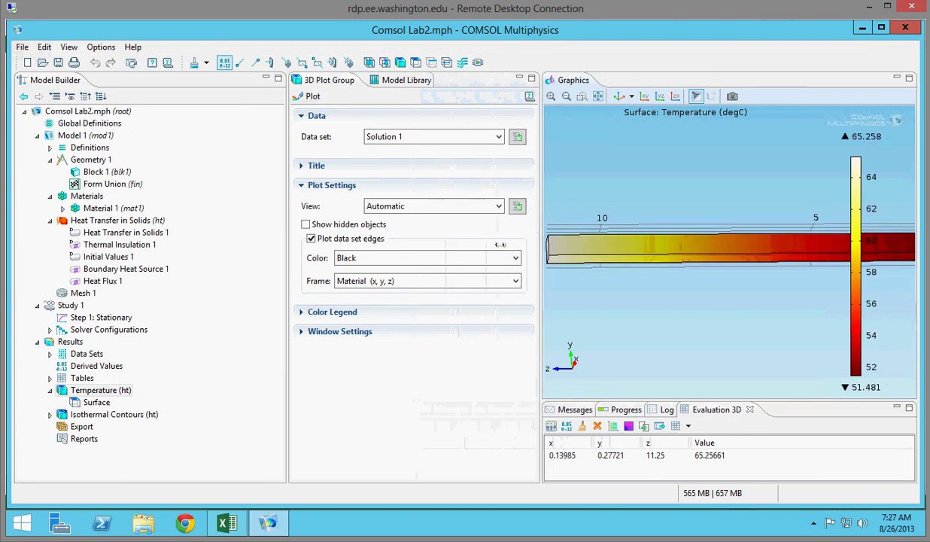
click(91, 208)
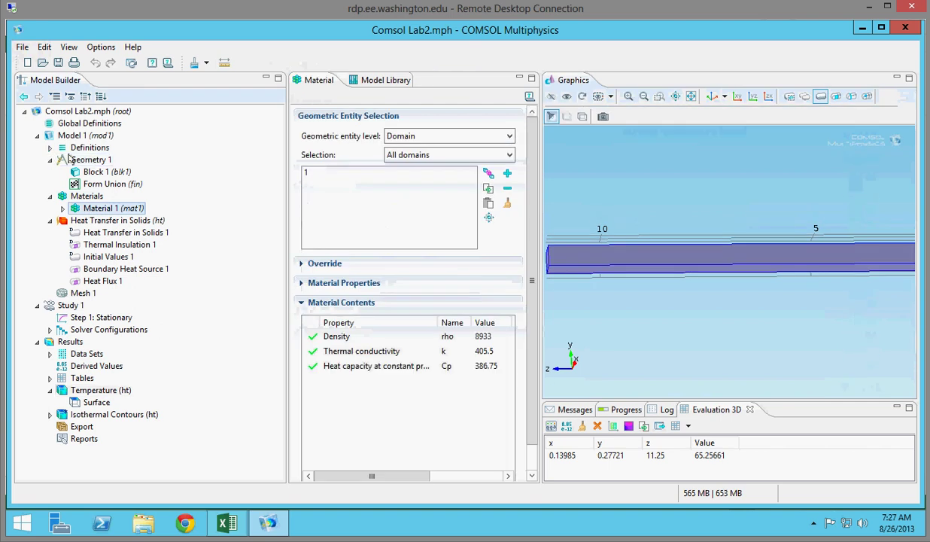
click(96, 282)
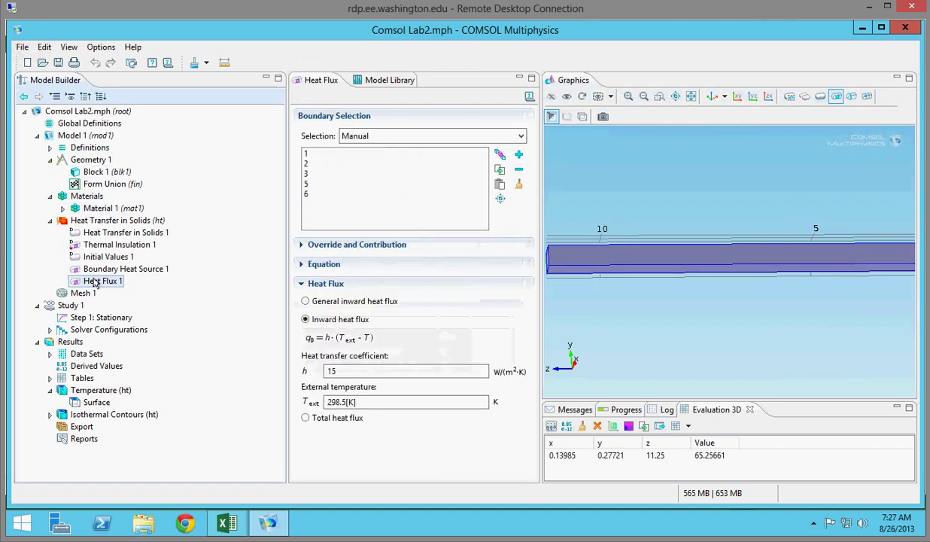
double_click(350, 370)
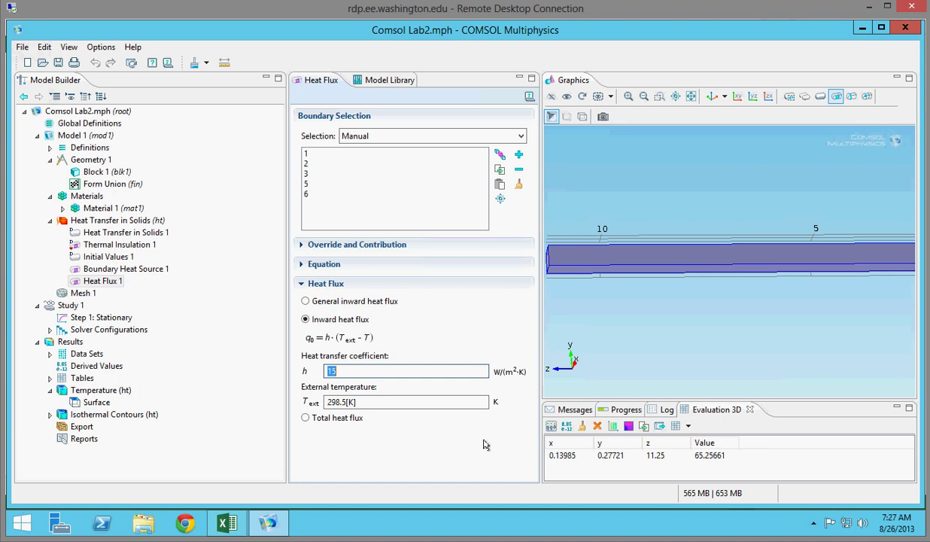
click(360, 372)
double_click(360, 372)
text(30)
right_click(66, 305)
click(98, 312)
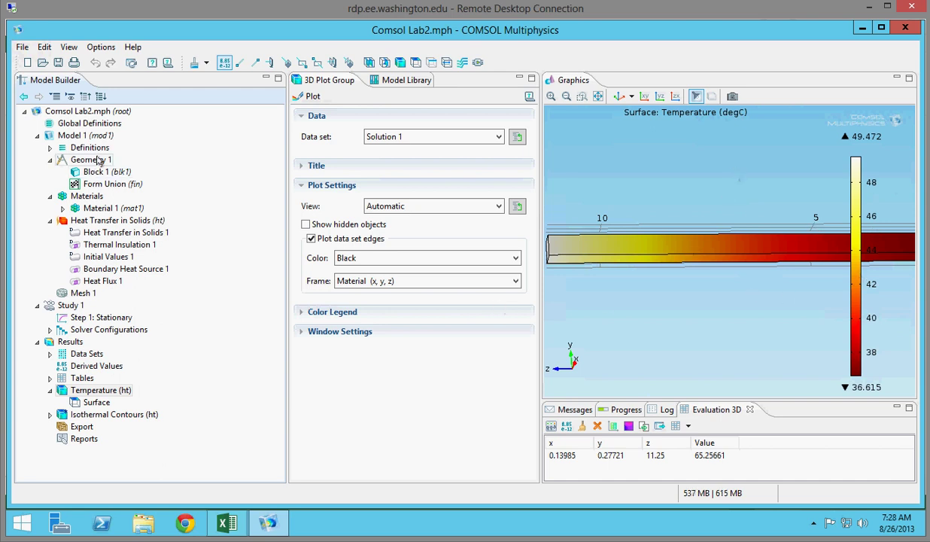
Set Heat Flux 1's heat transfer coefficient to 15 W/(m²·K)
click(89, 268)
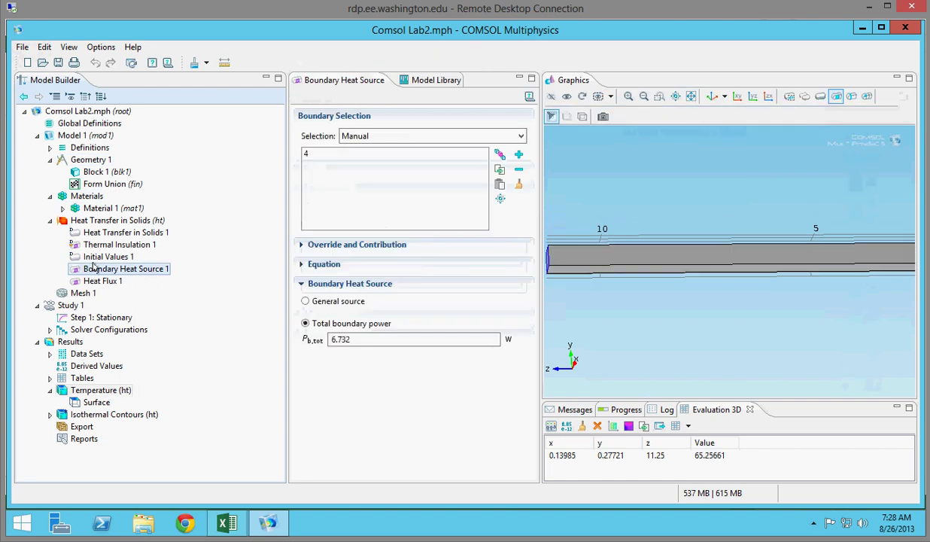
click(101, 281)
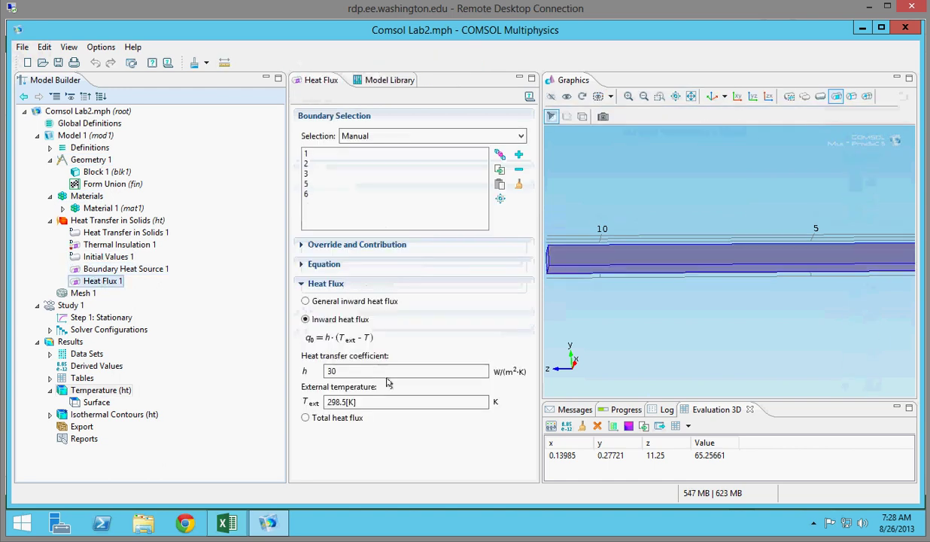
double_click(354, 369)
text(1)
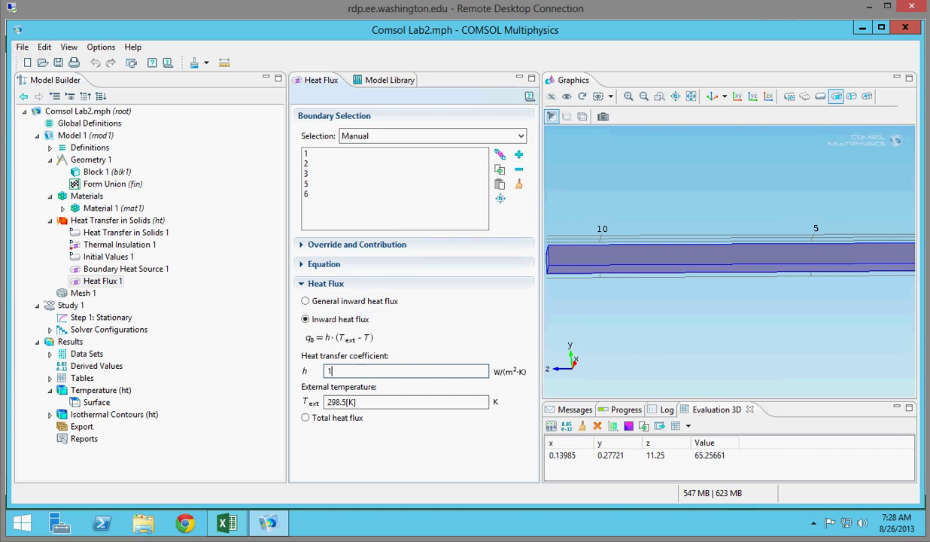
text(5)
Switch to Excel, check the copper bar's free-convection power in the lab data, and return to COMSOL
click(227, 523)
click(495, 302)
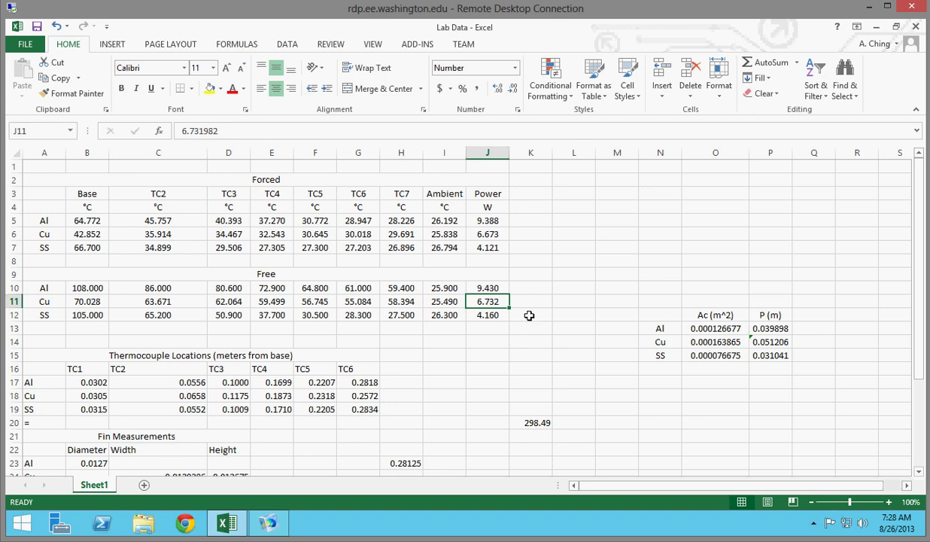
scroll(521, 341, down, 1)
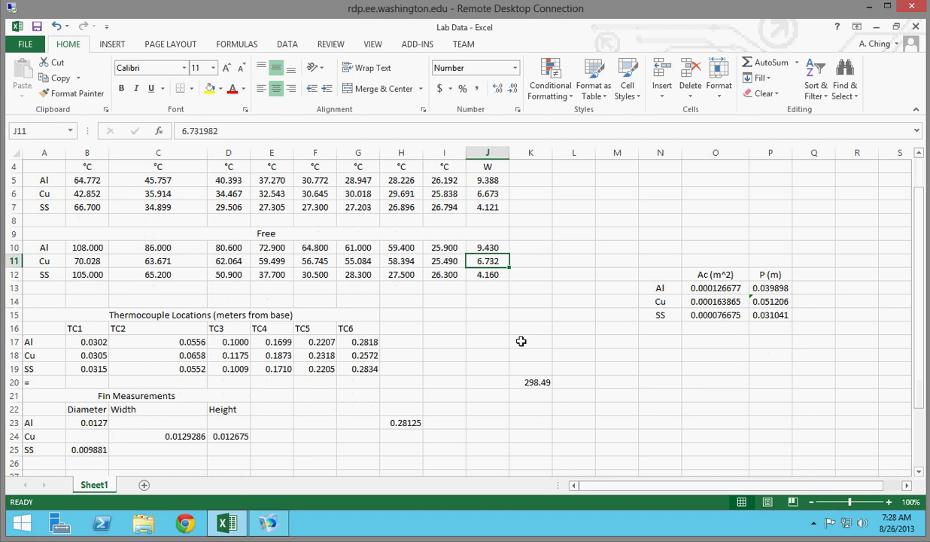
click(269, 525)
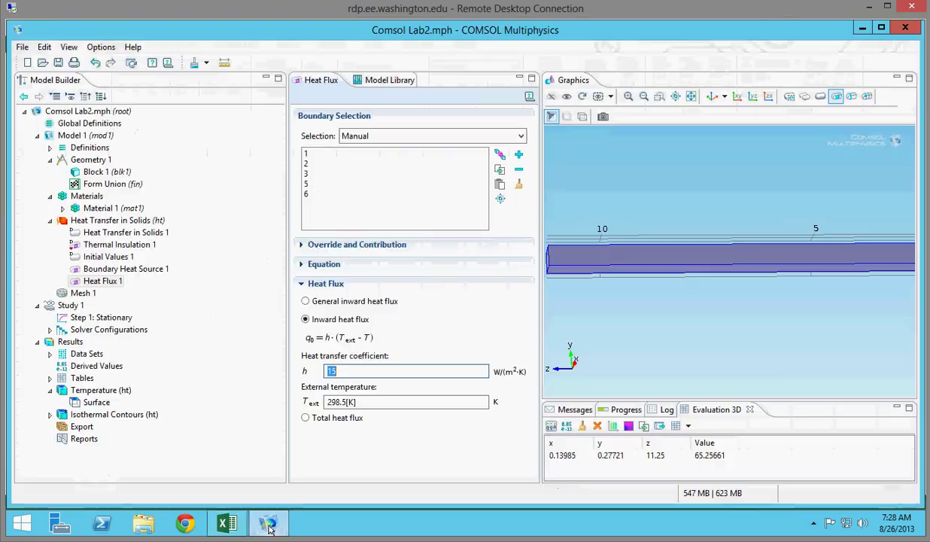
Set Boundary Heat Source 1's total boundary power to 9.74 W and recompute Study 1
click(89, 268)
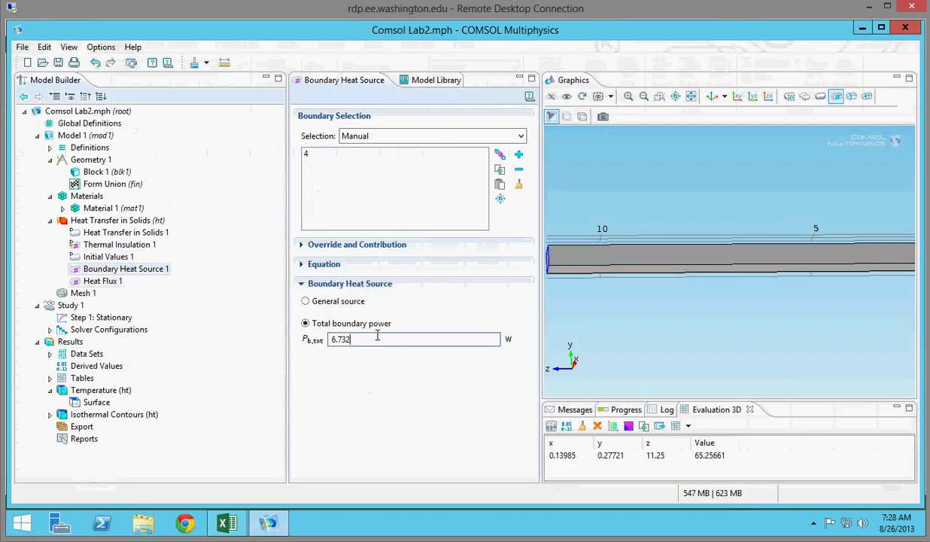
text(9)
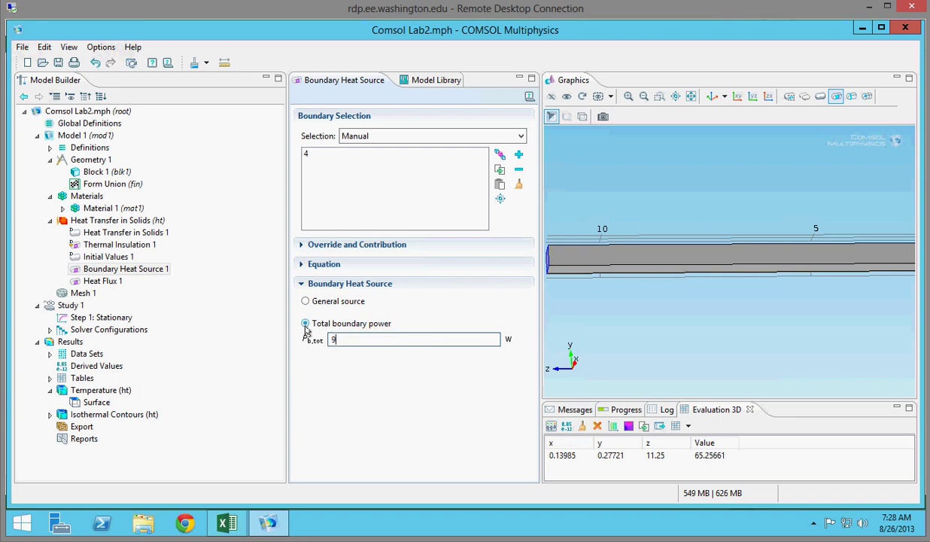
text(.74)
click(18, 273)
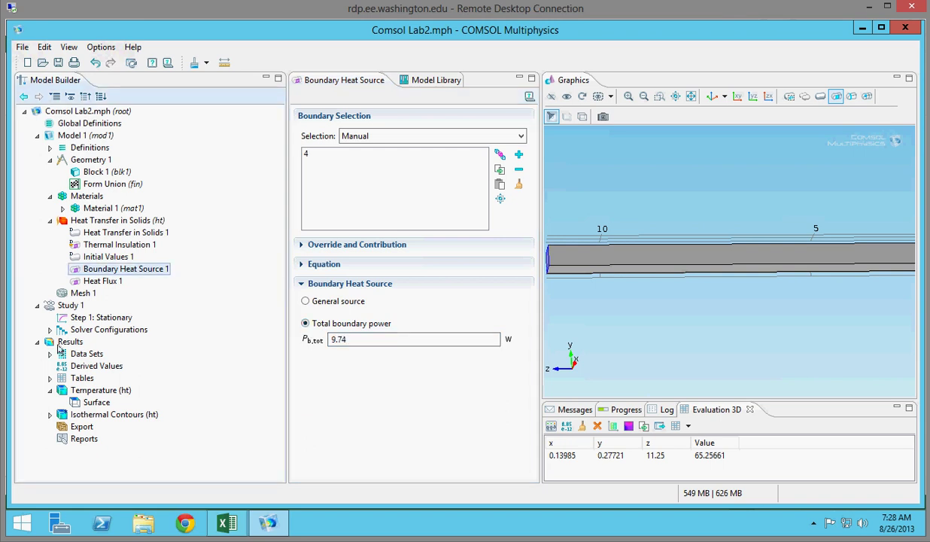
click(62, 303)
right_click(62, 303)
click(106, 318)
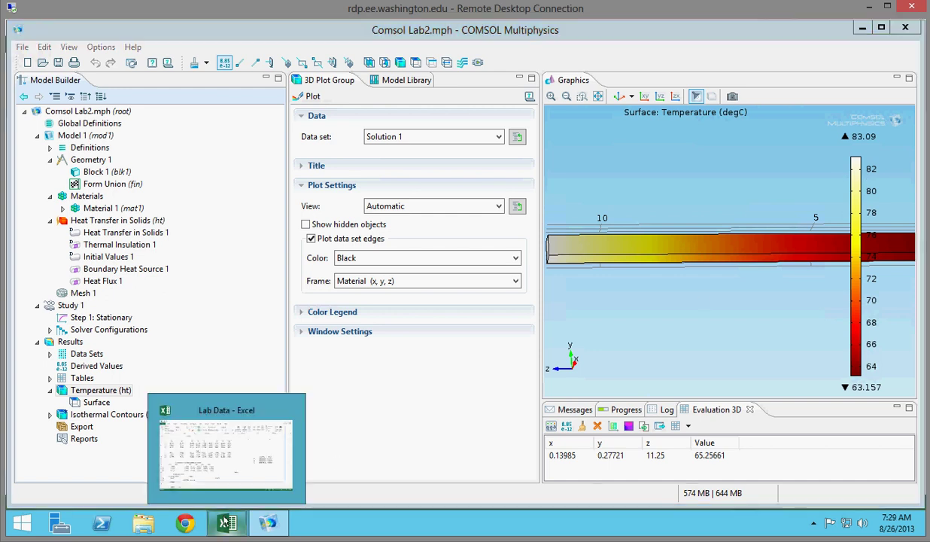
Switch to Excel, review the free-convection readings with the copper row highlighted, and return to the COMSOL temperature plot
click(224, 521)
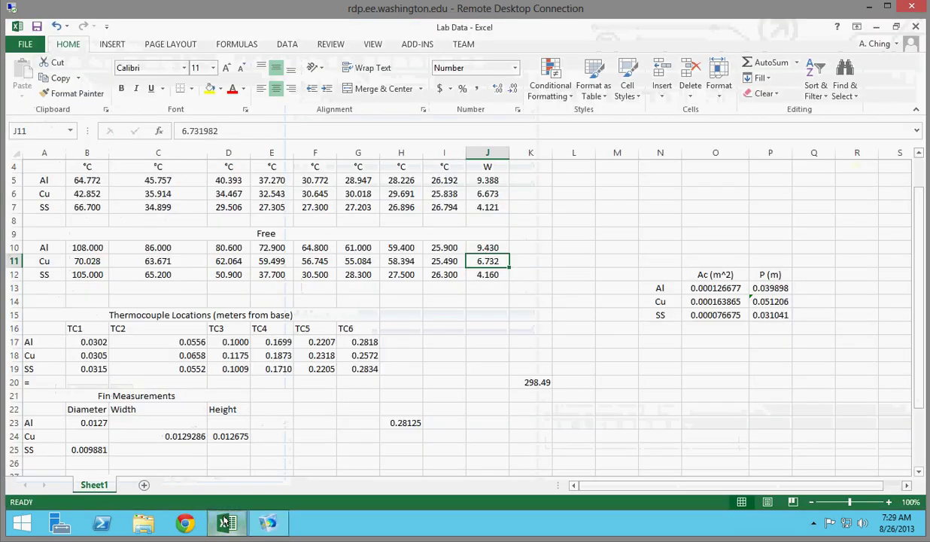
click(95, 252)
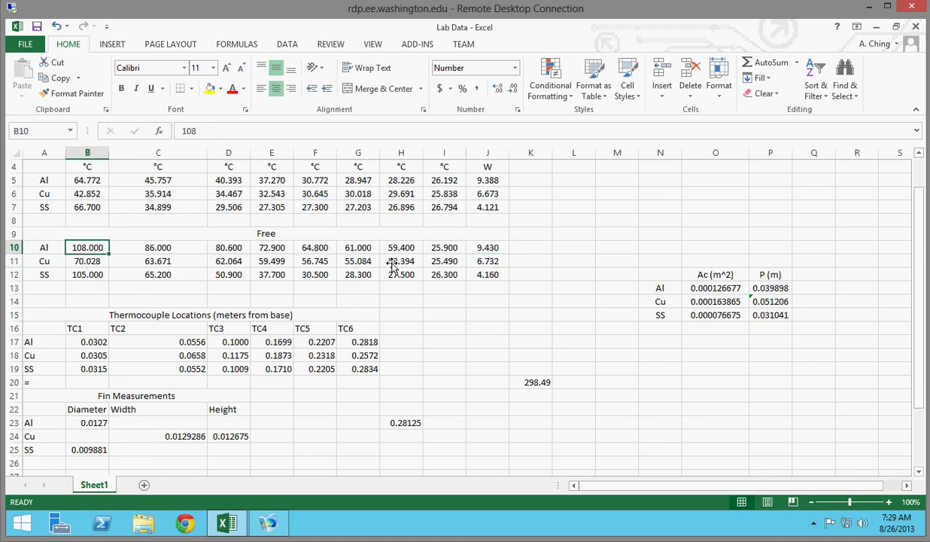
drag(920, 367, 919, 331)
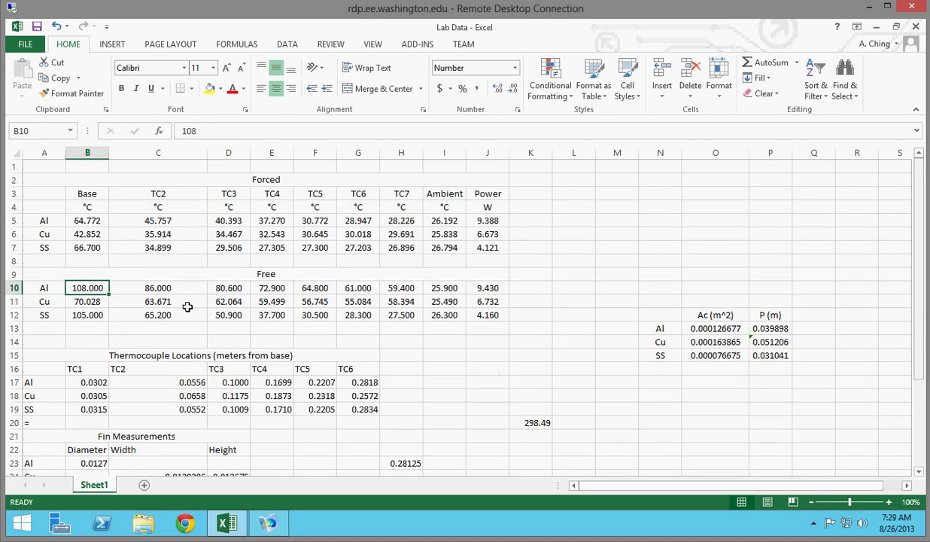
click(76, 299)
click(13, 301)
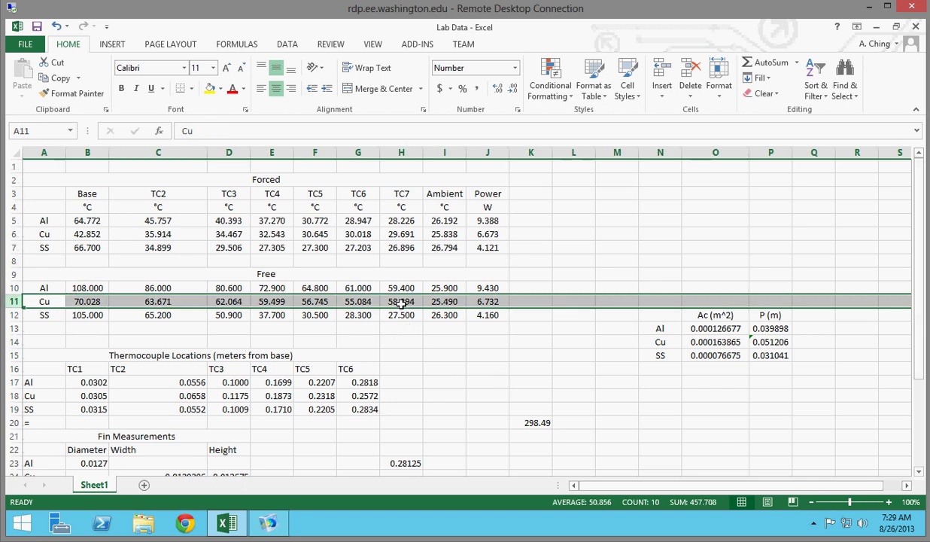
click(268, 523)
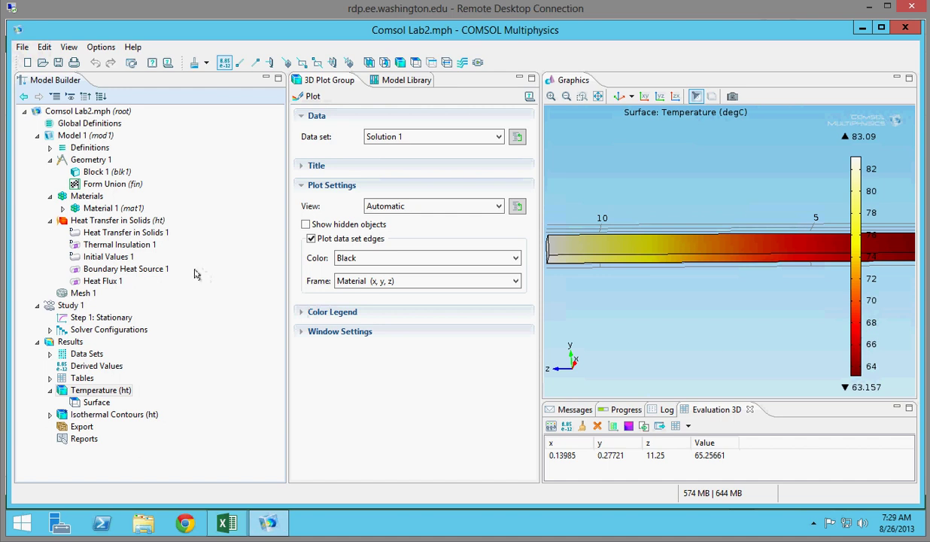
Show the Heat Transfer in Solids settings and narrow the model tree and settings areas to enlarge the graphics view
click(125, 221)
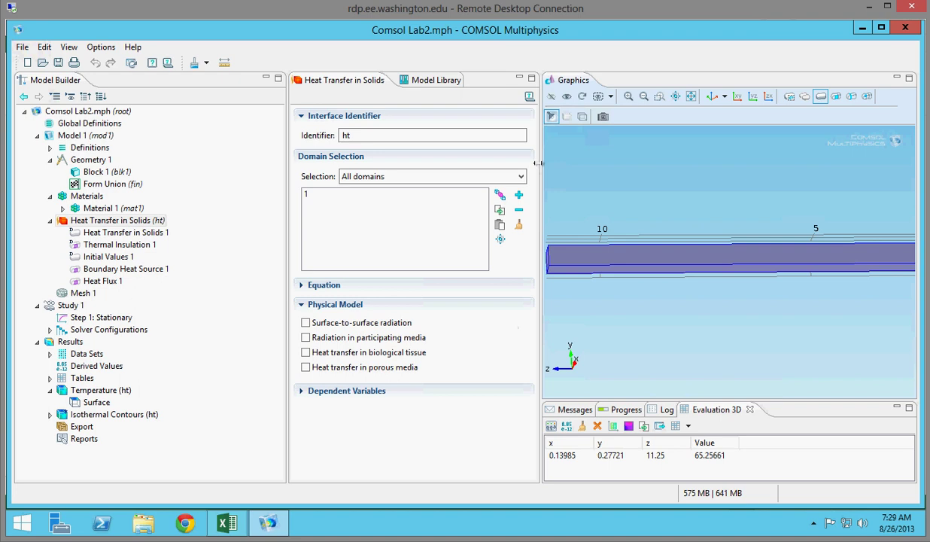
drag(539, 159, 465, 153)
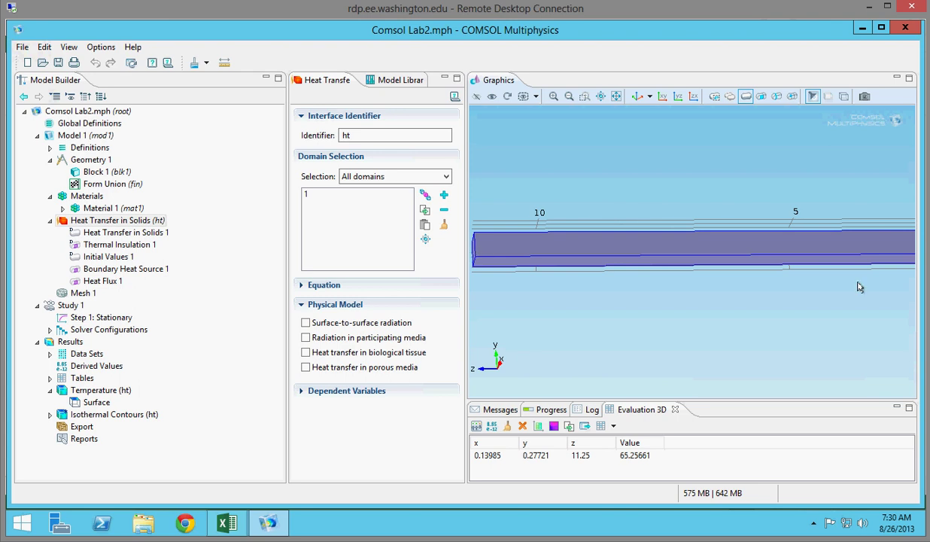
click(91, 220)
drag(286, 206, 184, 202)
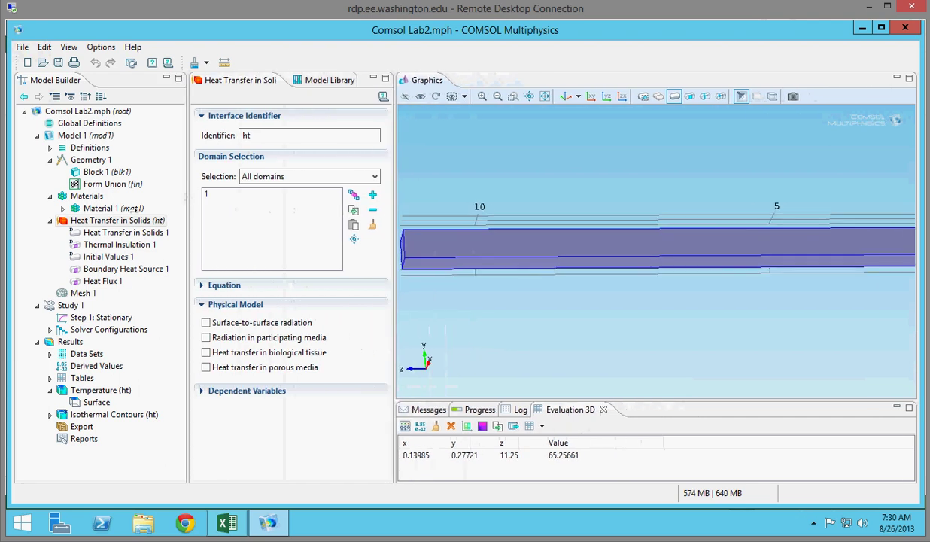
Browse the Heat Transfer Module example categories in the Model Library, widening the settings area to read the names in full
click(50, 219)
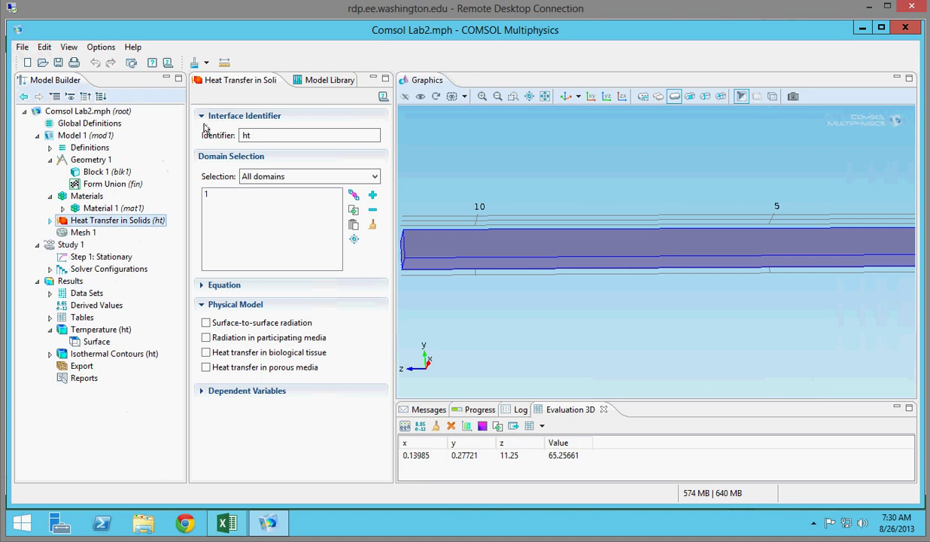
click(308, 78)
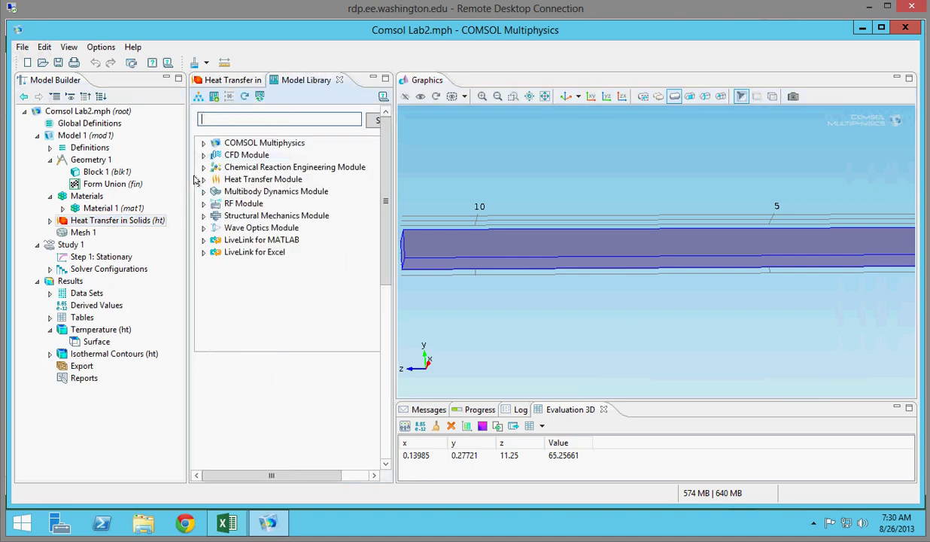
click(203, 180)
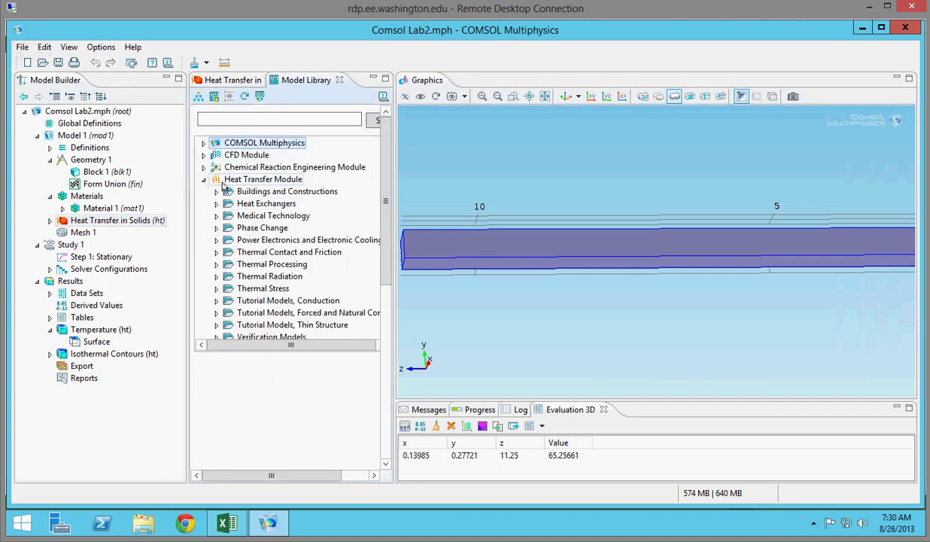
scroll(224, 188, down, 1)
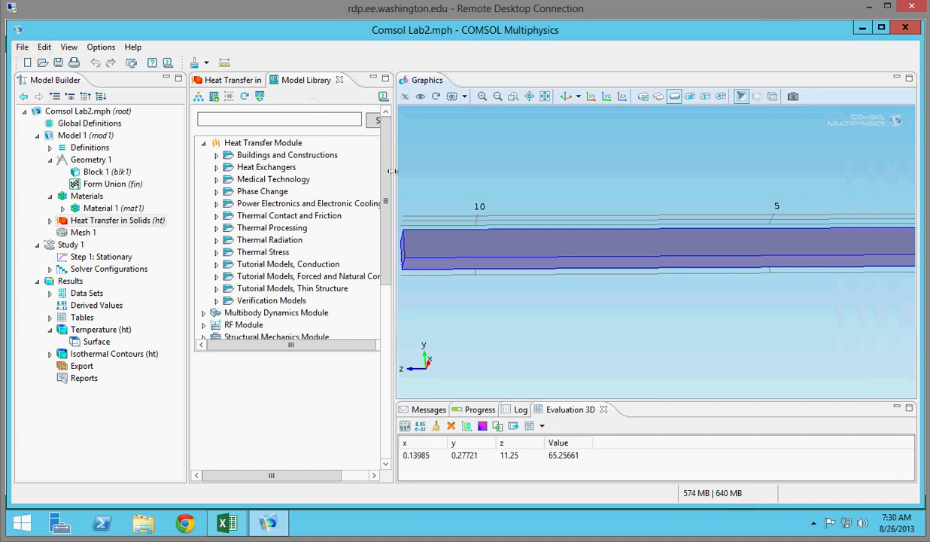
drag(384, 167, 441, 191)
scroll(441, 191, down, 1)
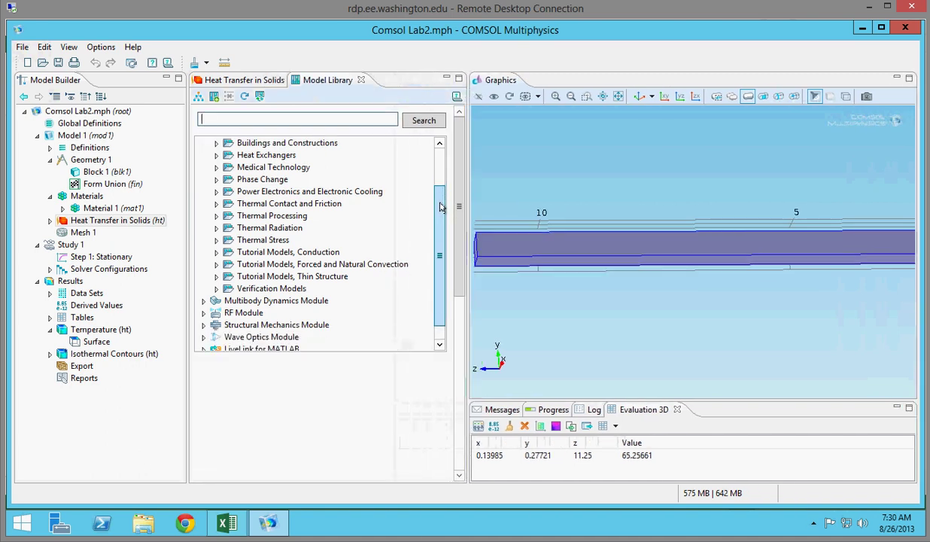
scroll(211, 182, up, 2)
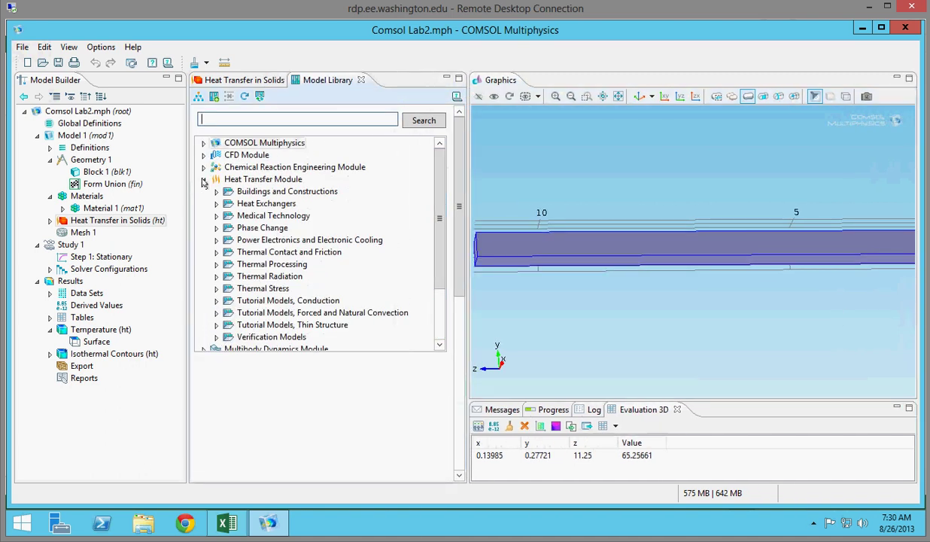
click(203, 179)
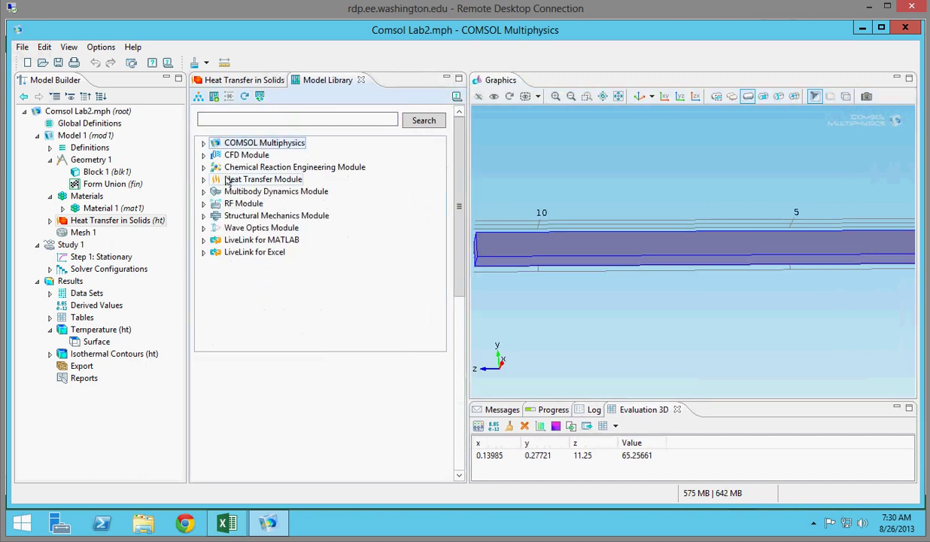
Examine the preview and description of the heat convection 2d example under COMSOL Multiphysics, Heat Transfer in the Model Library
click(202, 143)
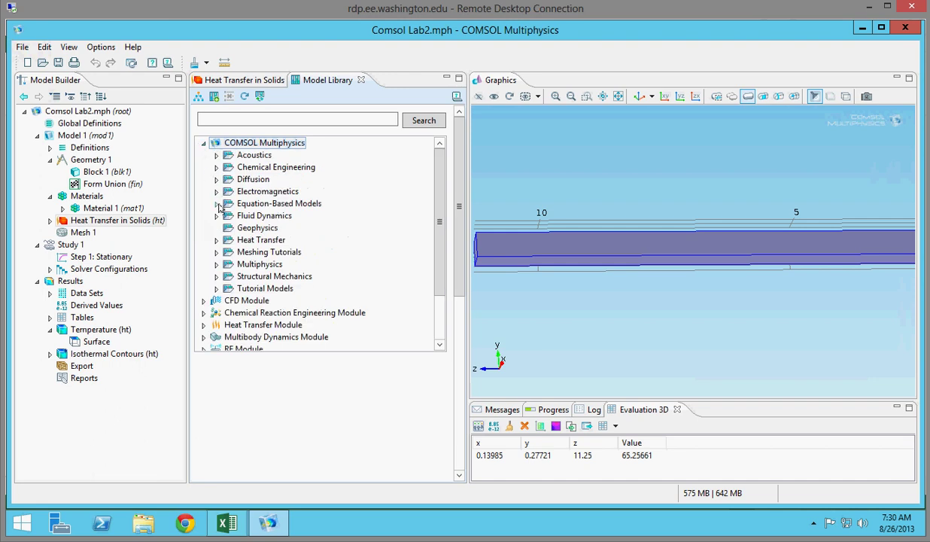
click(216, 239)
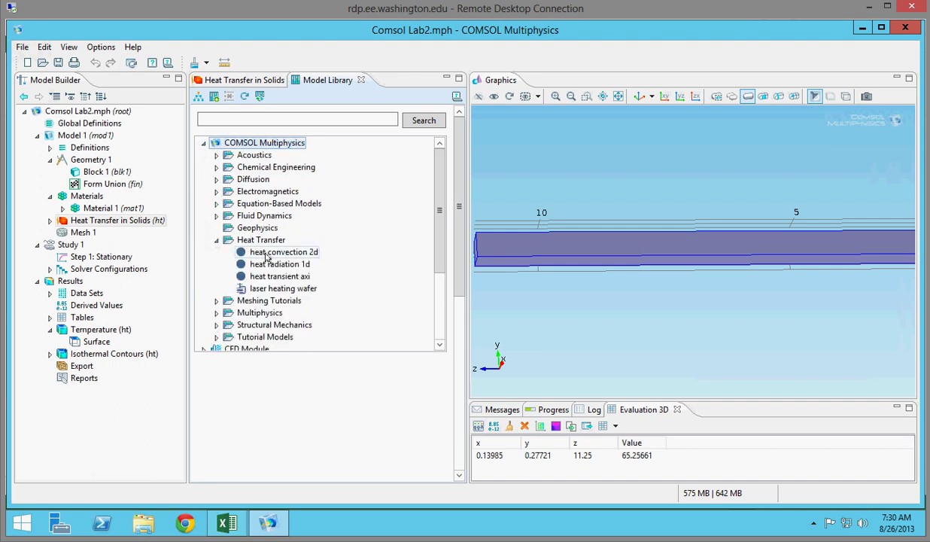
click(304, 256)
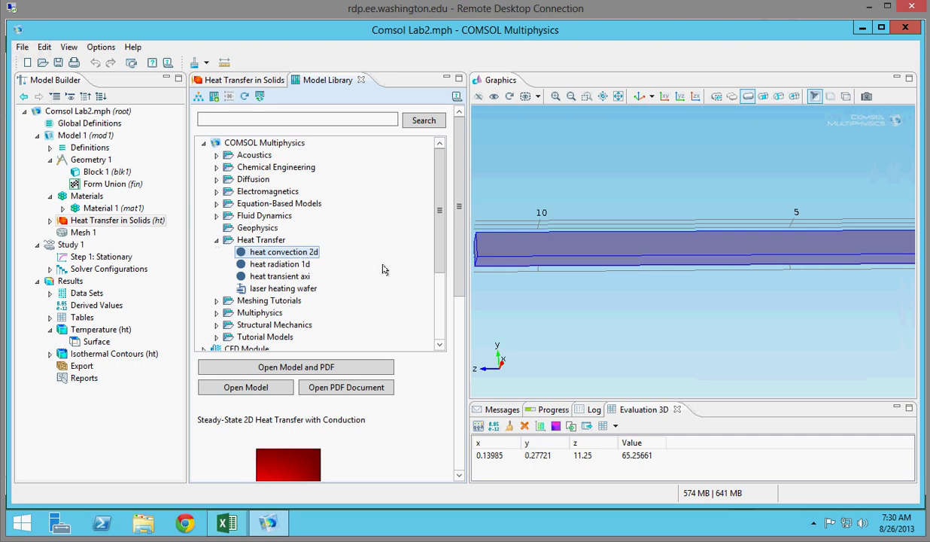
drag(456, 275, 397, 333)
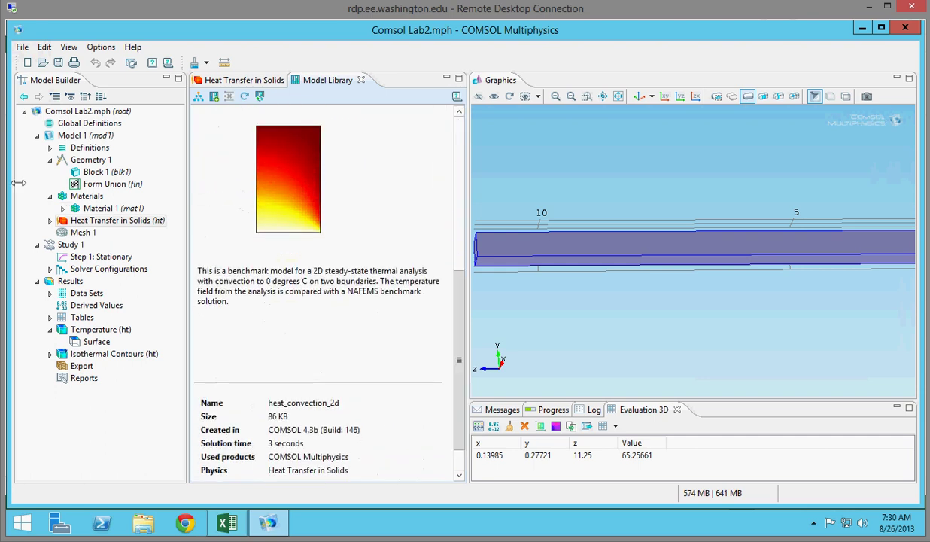
Review the Materials overview, Material 1's property values and the Geometry 1 unit settings
click(81, 197)
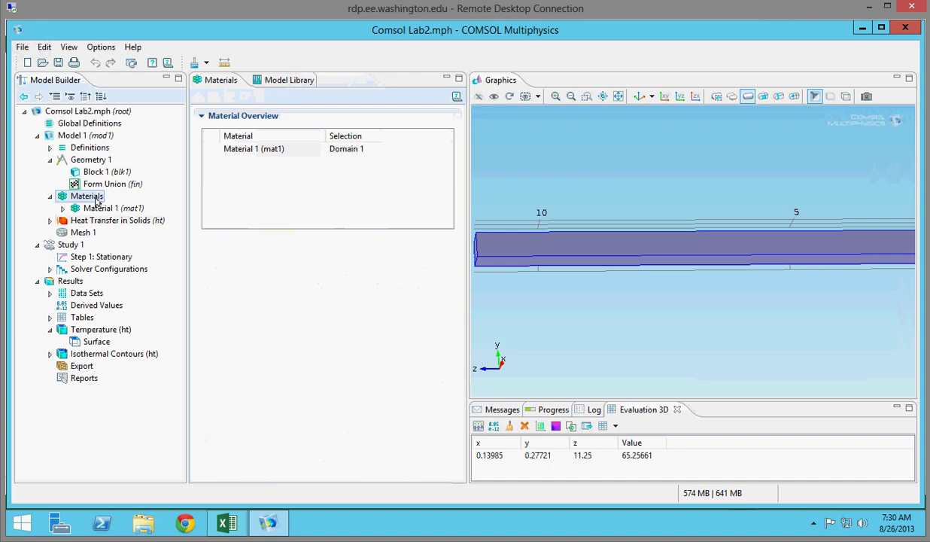
click(106, 210)
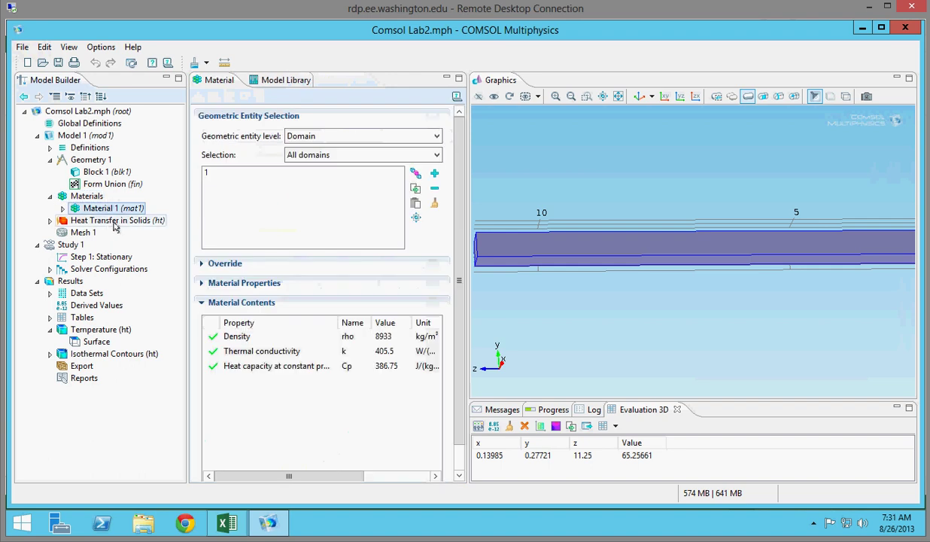
click(83, 160)
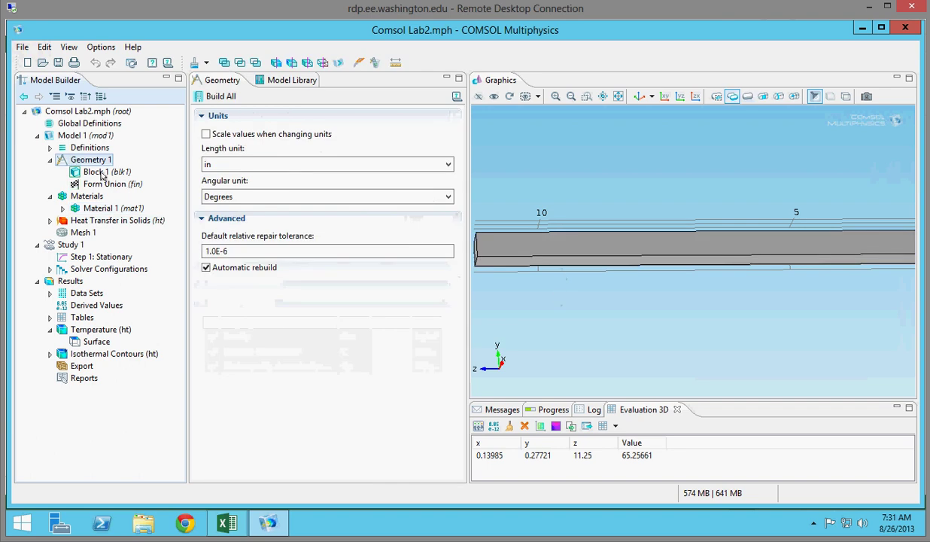
Add a cylinder primitive to Geometry 1 and delete it again
right_click(88, 160)
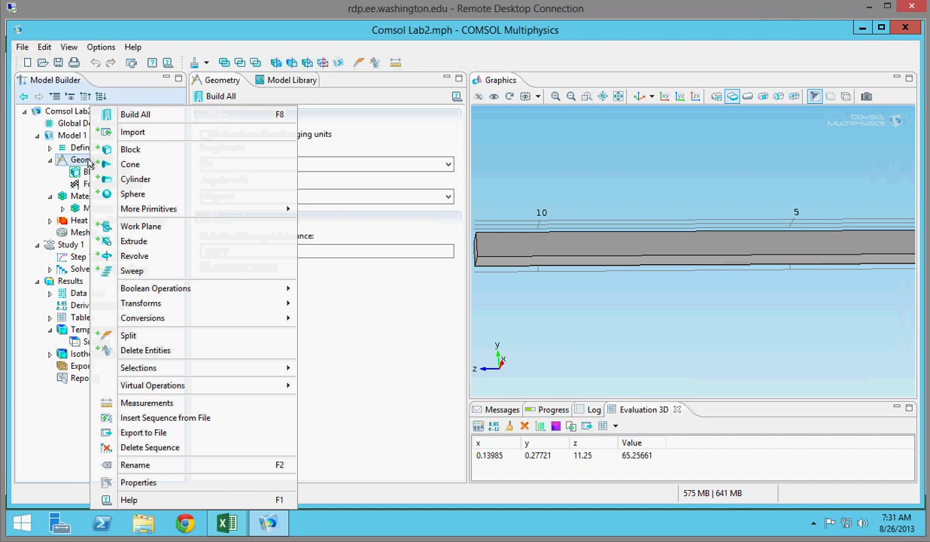
click(156, 188)
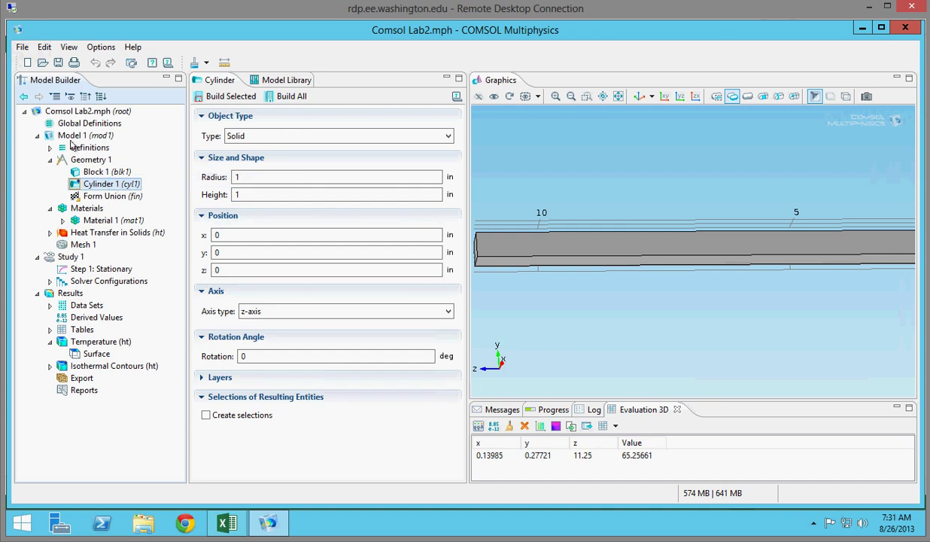
right_click(110, 187)
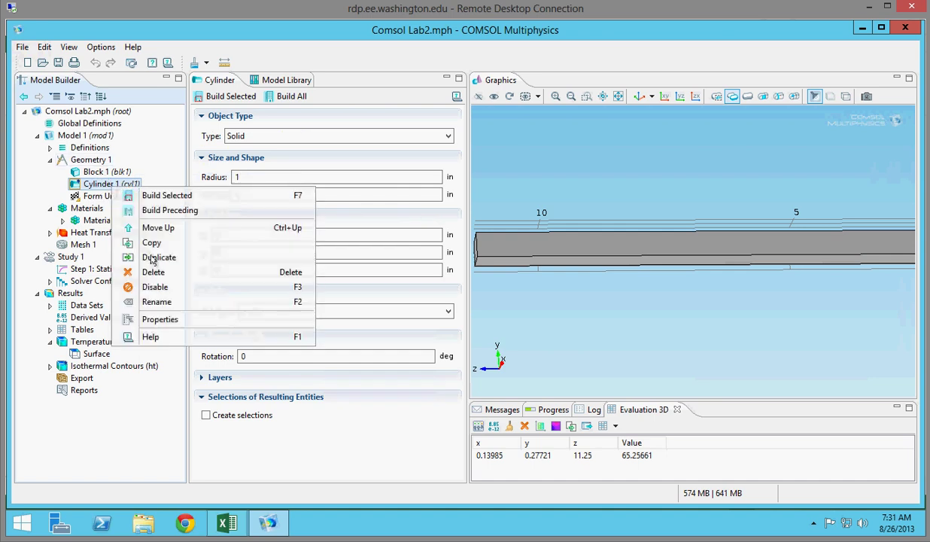
click(152, 271)
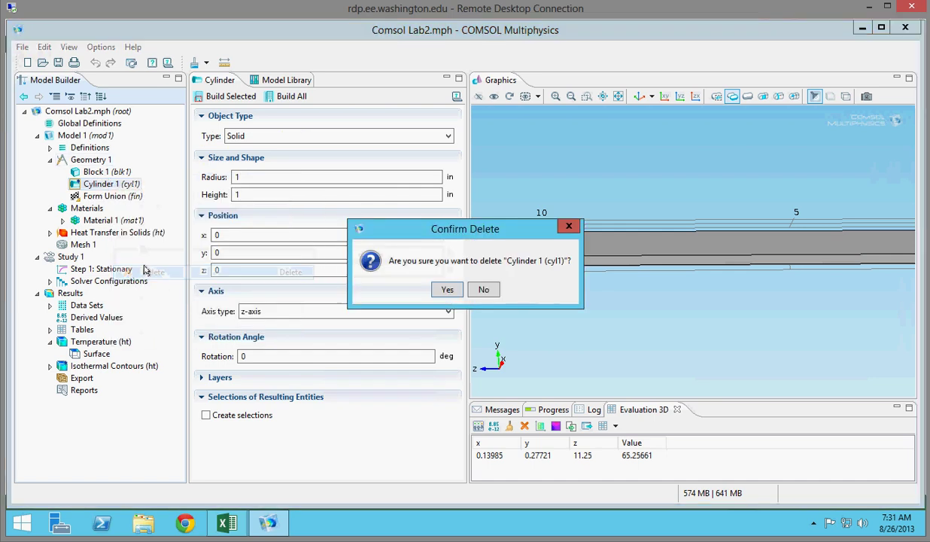
click(447, 290)
Review the Model 1, Study 1 and Step 1: Stationary settings, and inspect the bar from both ends
right_click(53, 133)
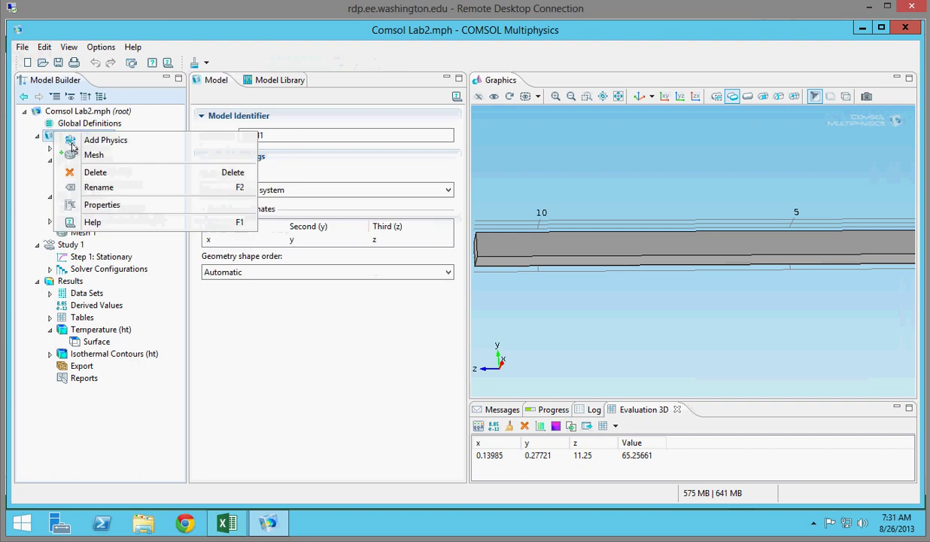
click(34, 167)
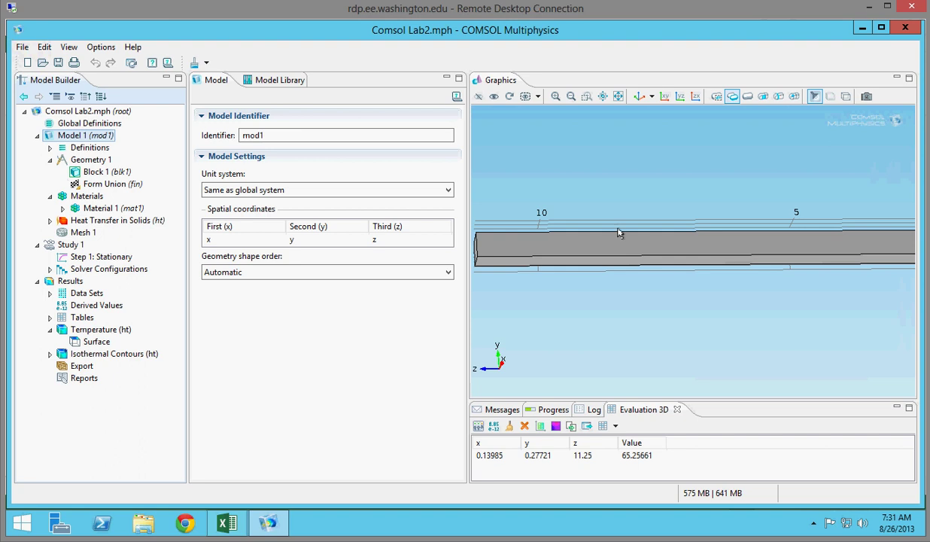
drag(617, 198, 664, 254)
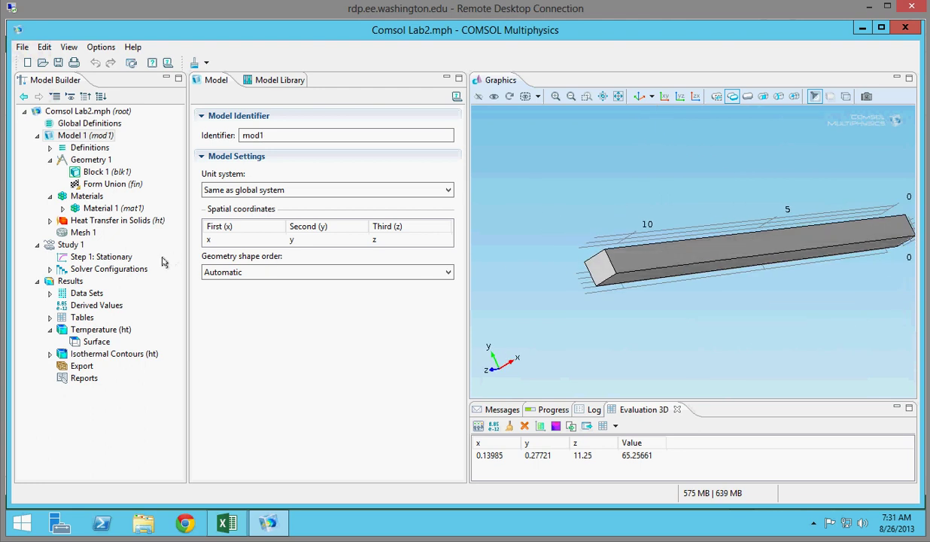
click(70, 246)
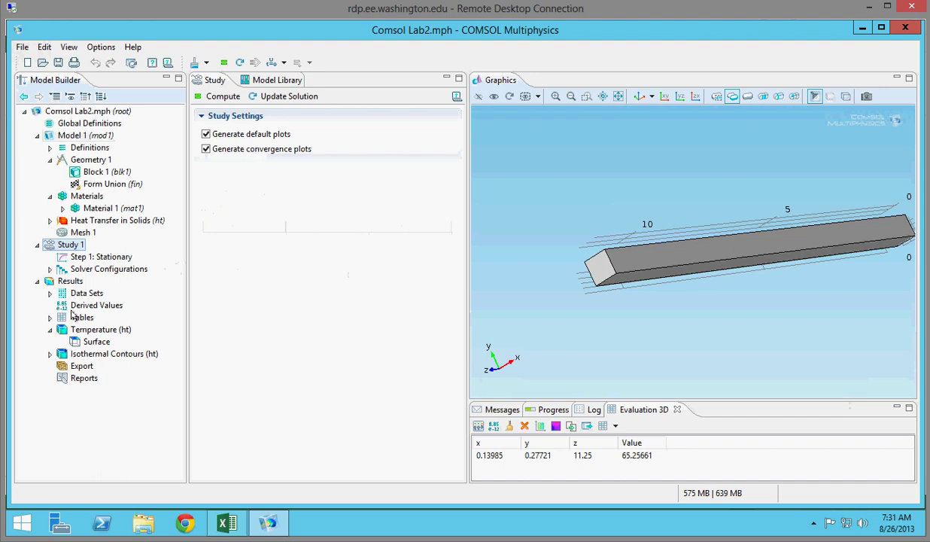
click(84, 256)
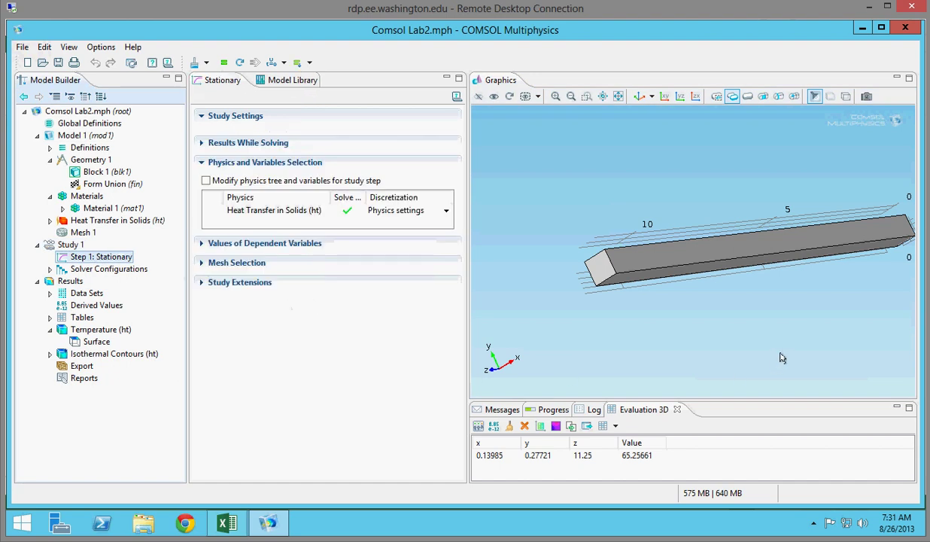
drag(782, 359, 552, 399)
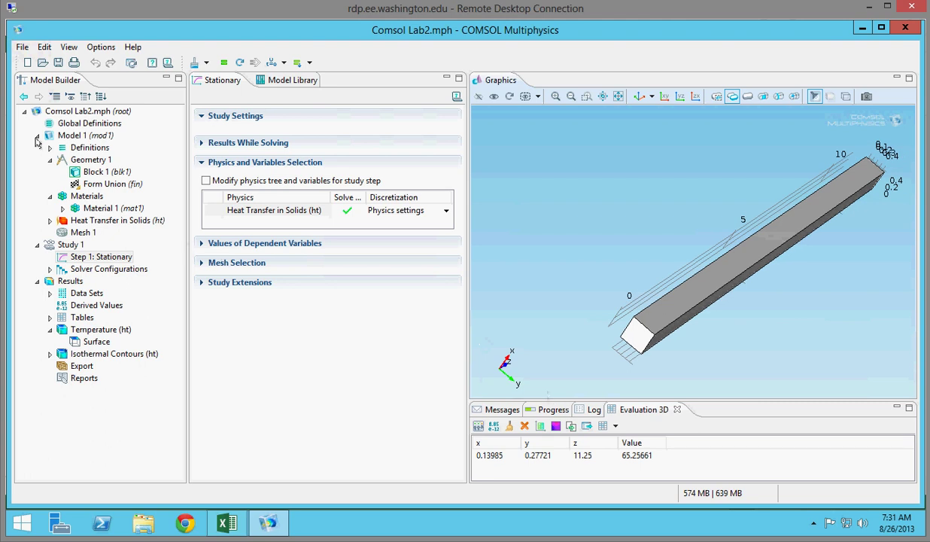